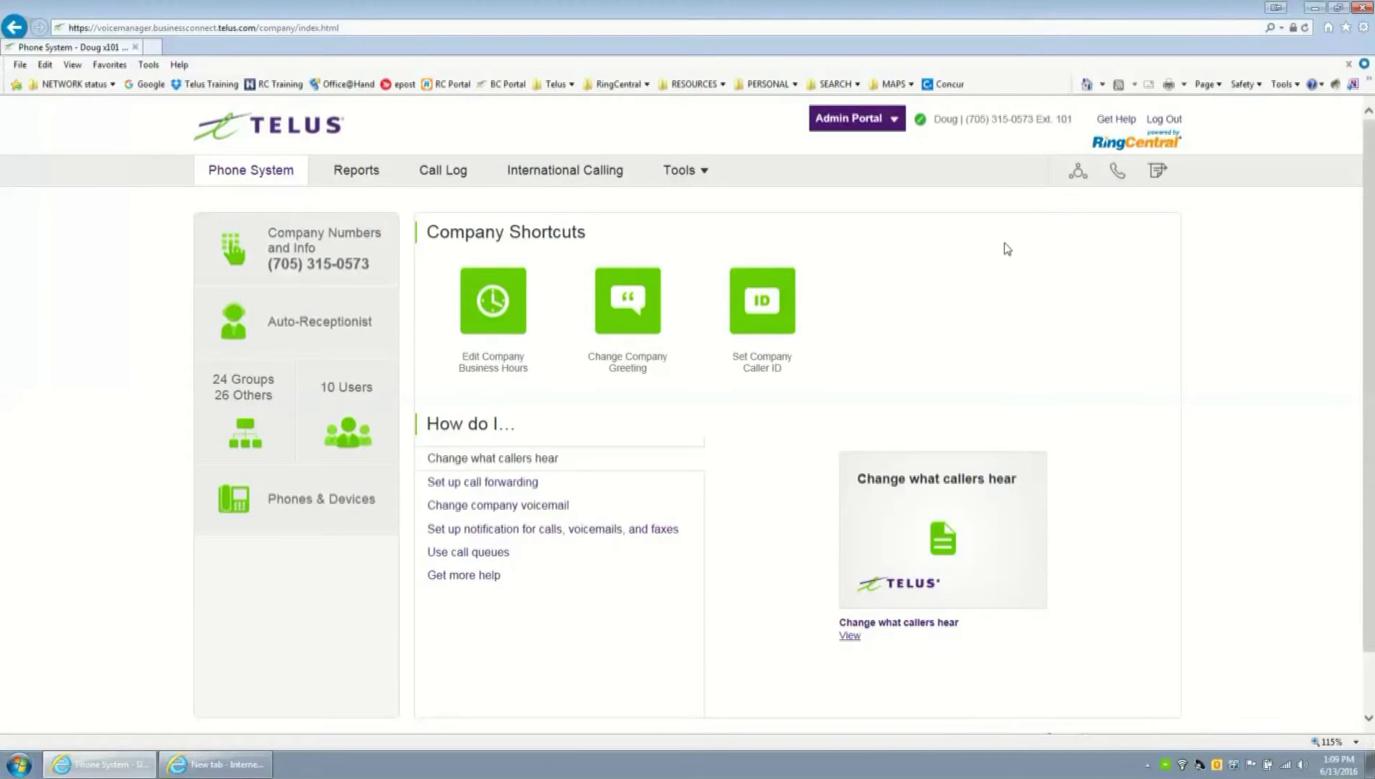
- From Phones & Devices, start adding your own device as an existing phone
left_click(322, 501)
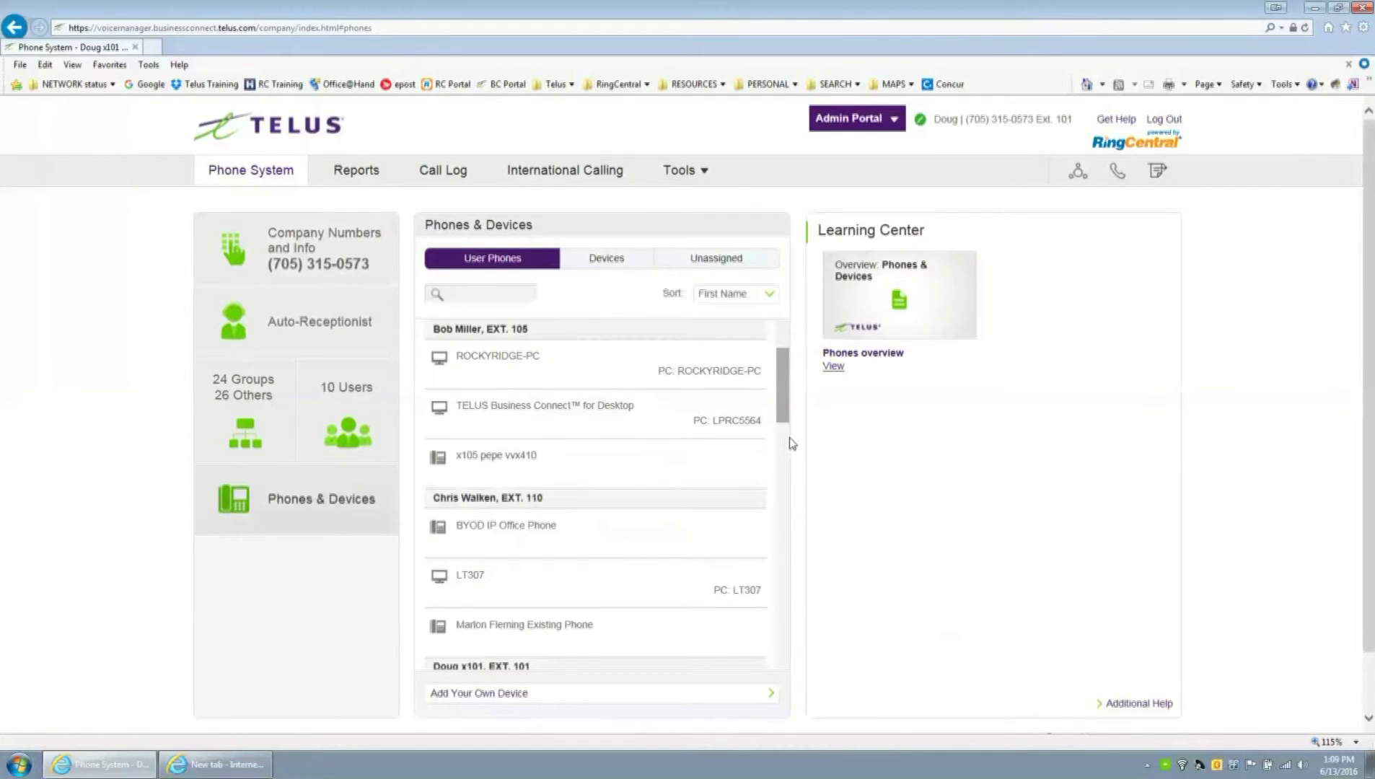
left_click_drag(782, 391, 780, 491)
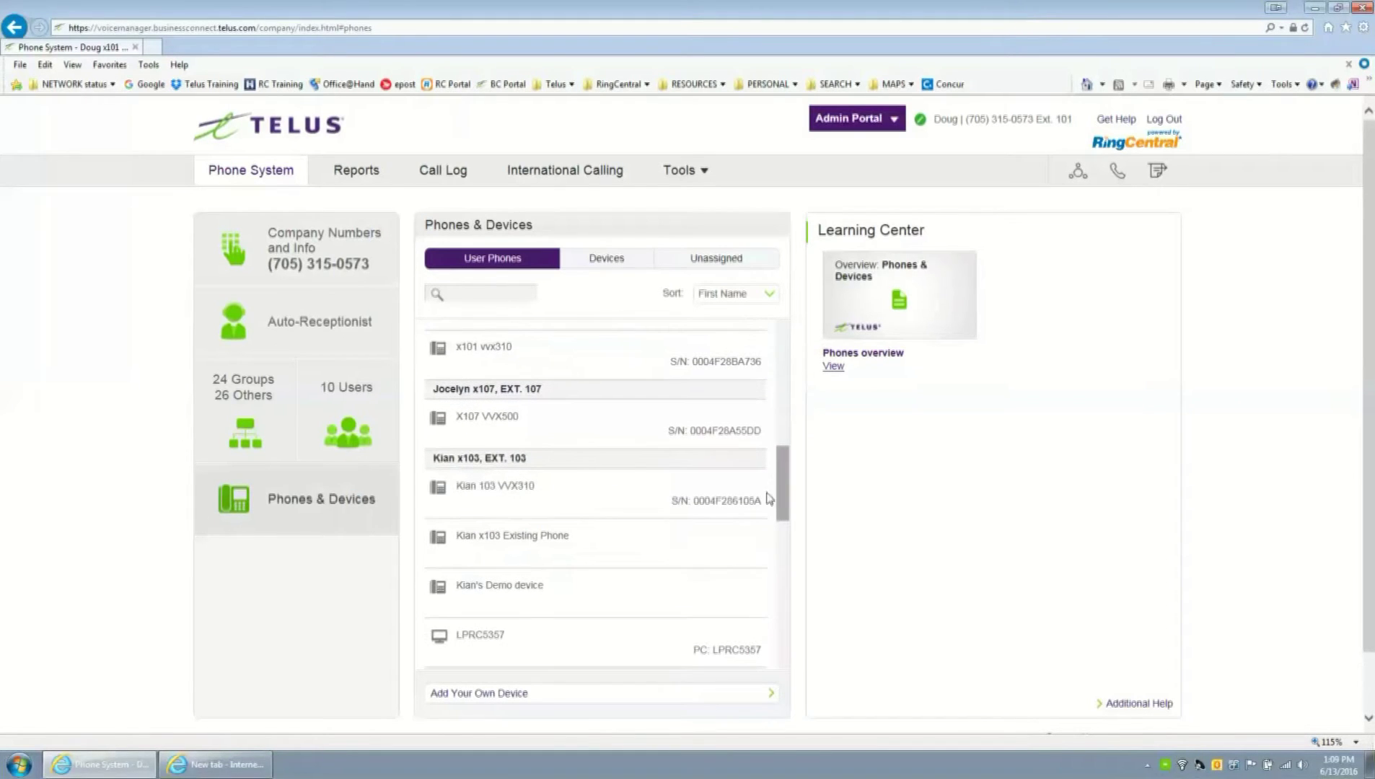
left_click(487, 695)
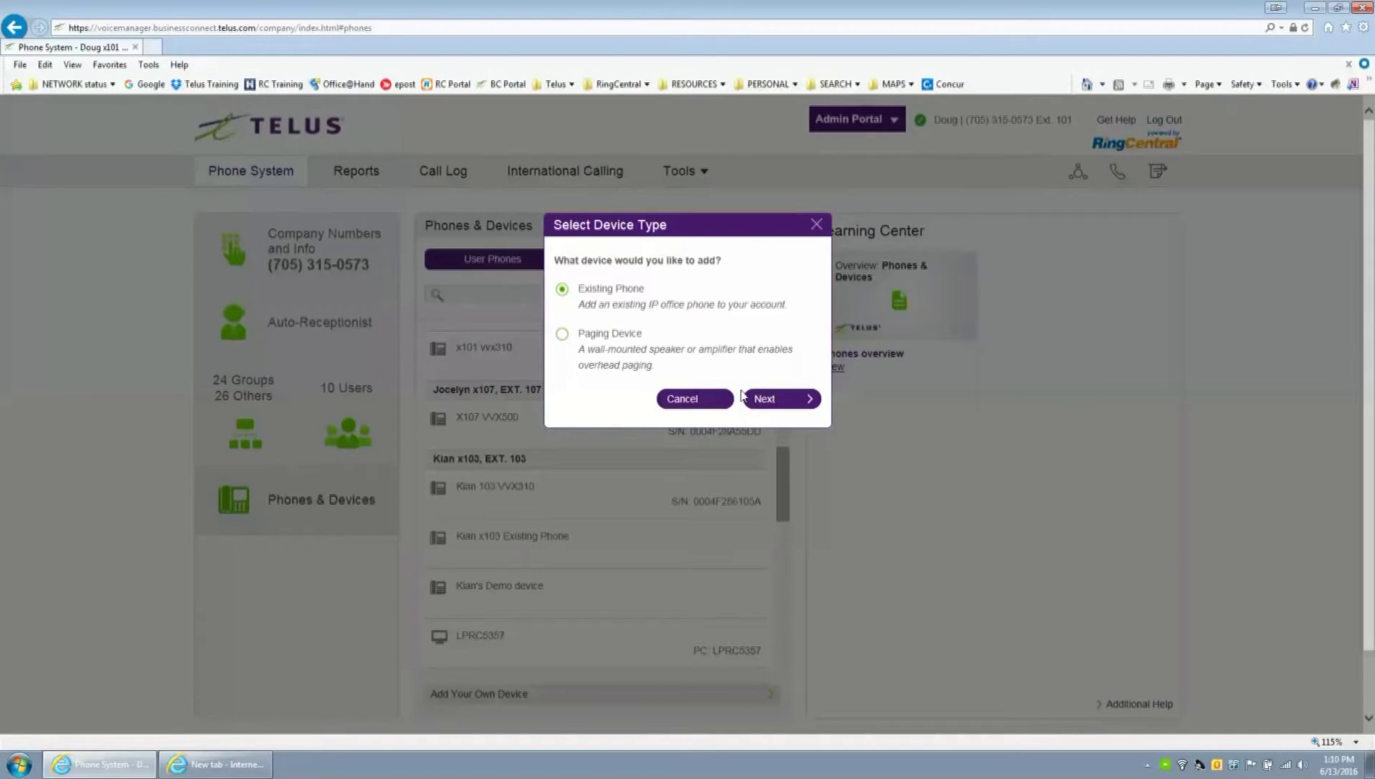
left_click(785, 401)
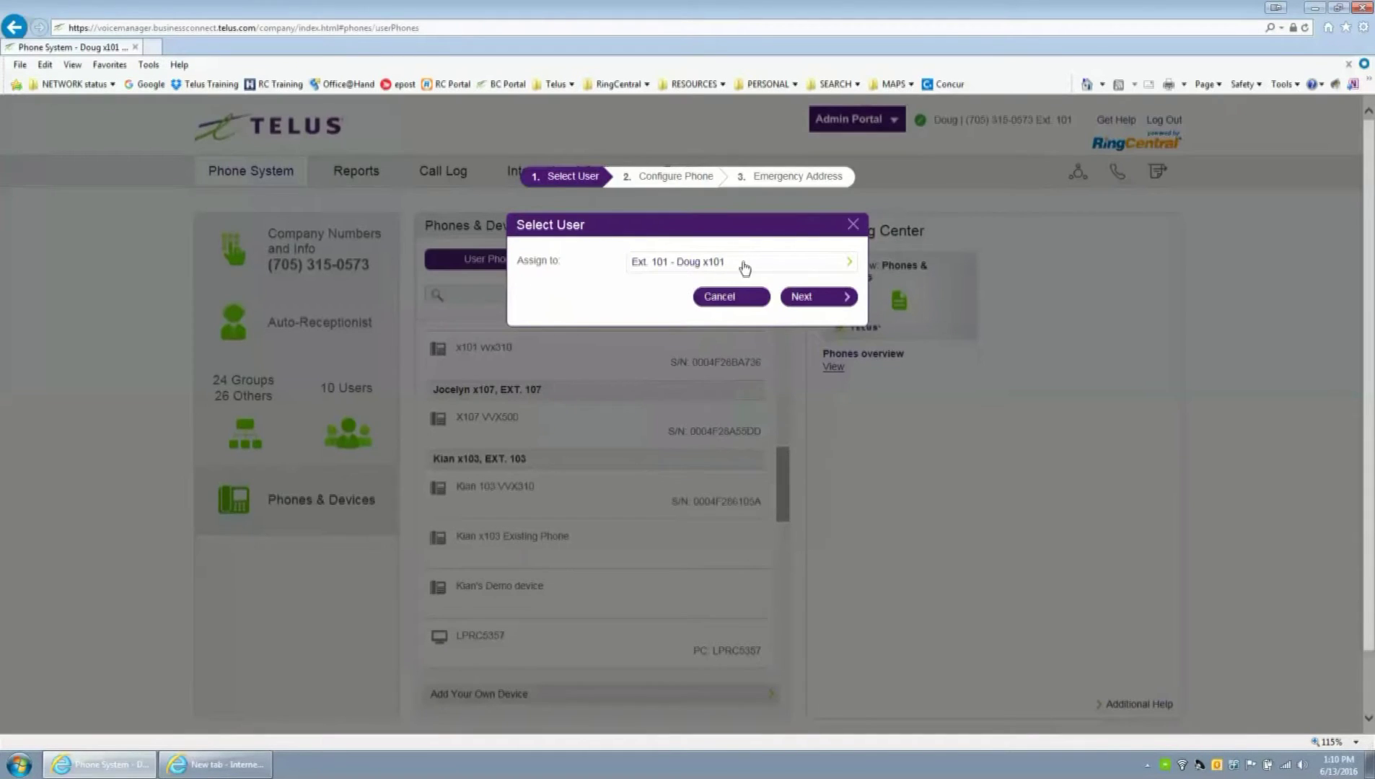
- Assign the phone to extension 101 and nickname it 'ATA x101'
left_click(755, 268)
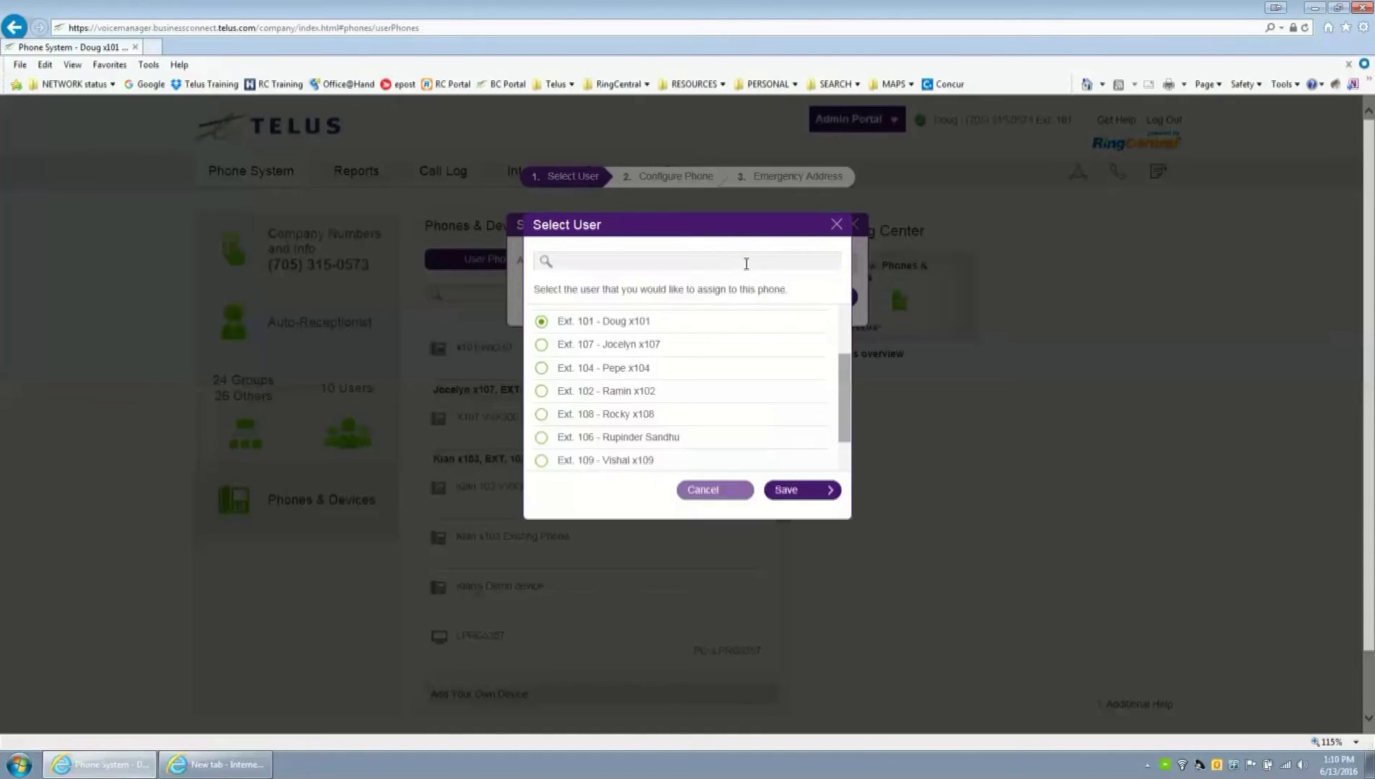
left_click(712, 492)
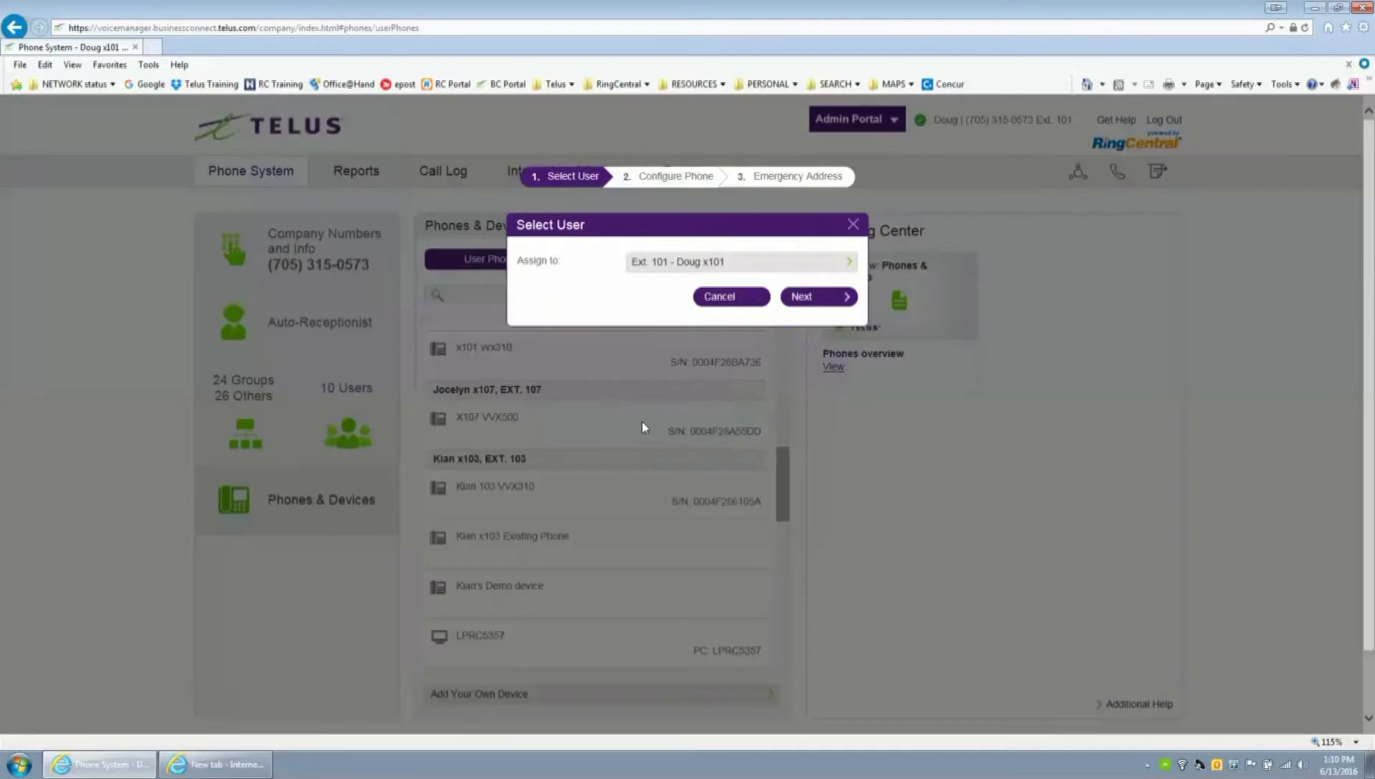
left_click(817, 303)
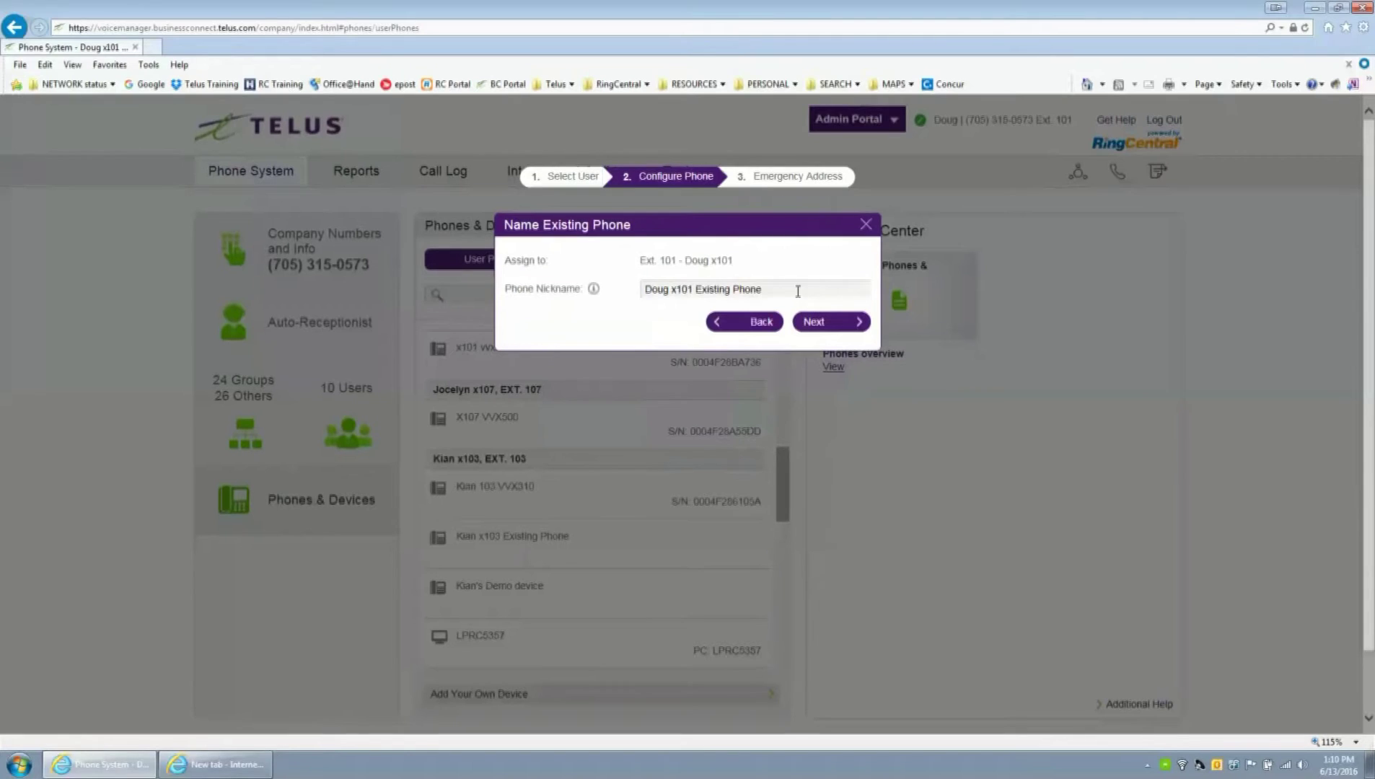
type("ATA")
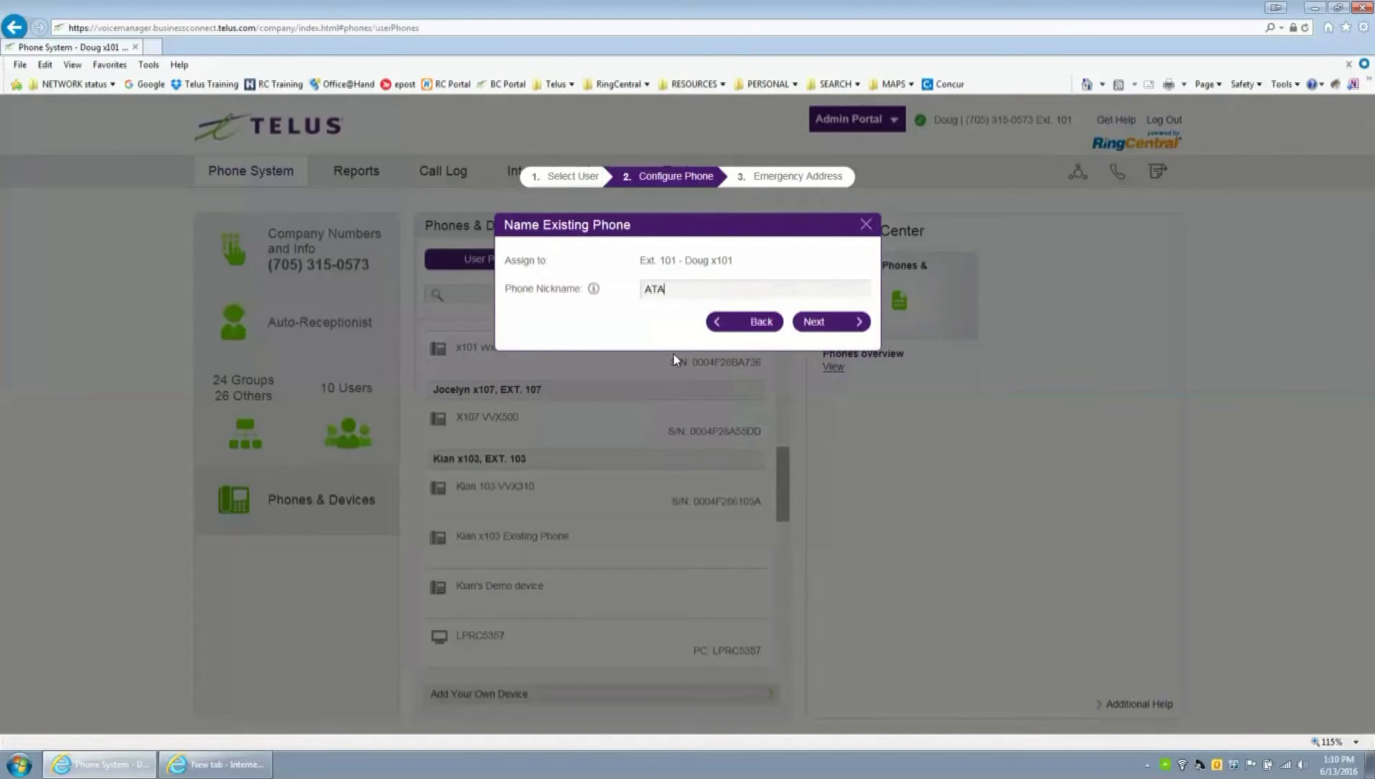
type(" x101")
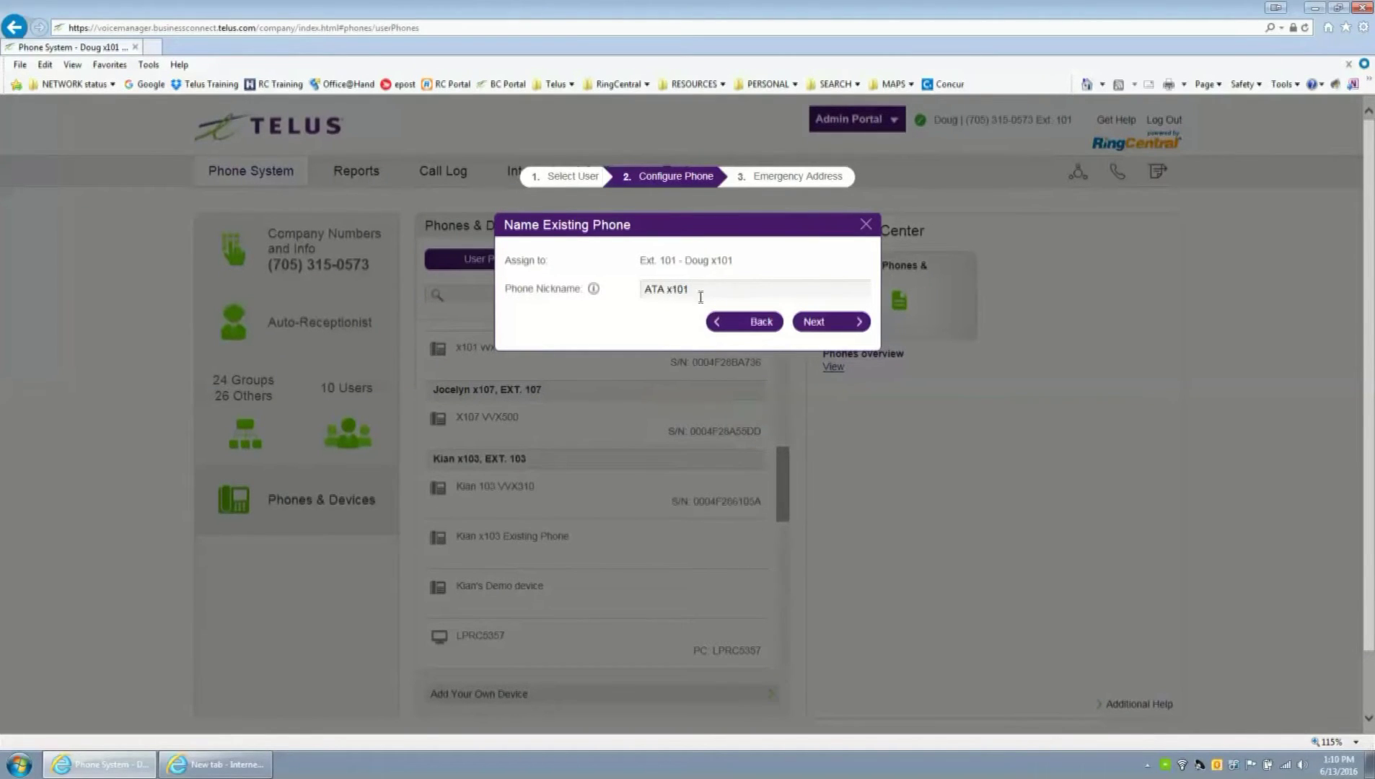
- Bring up the phone details for ATA x101
left_click(865, 230)
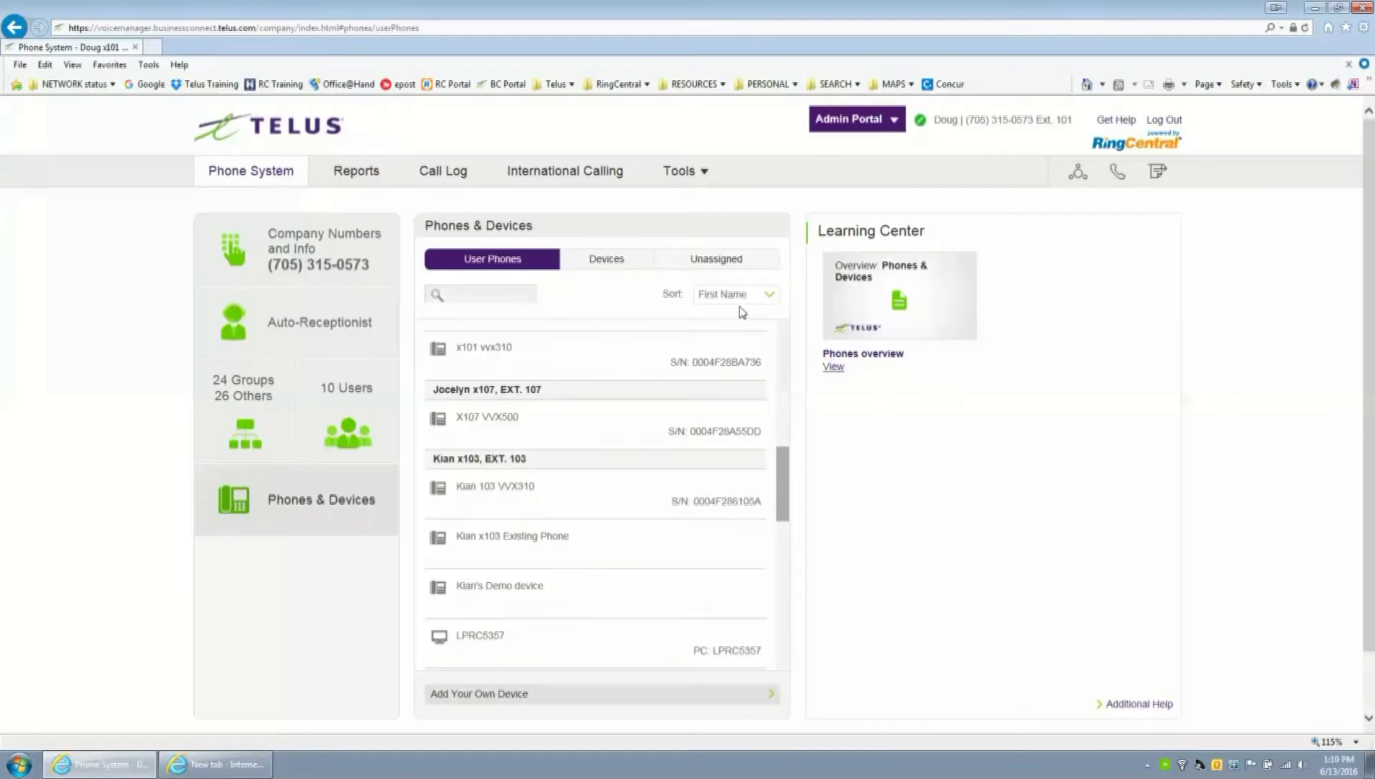
scroll(616, 485, "up", 3)
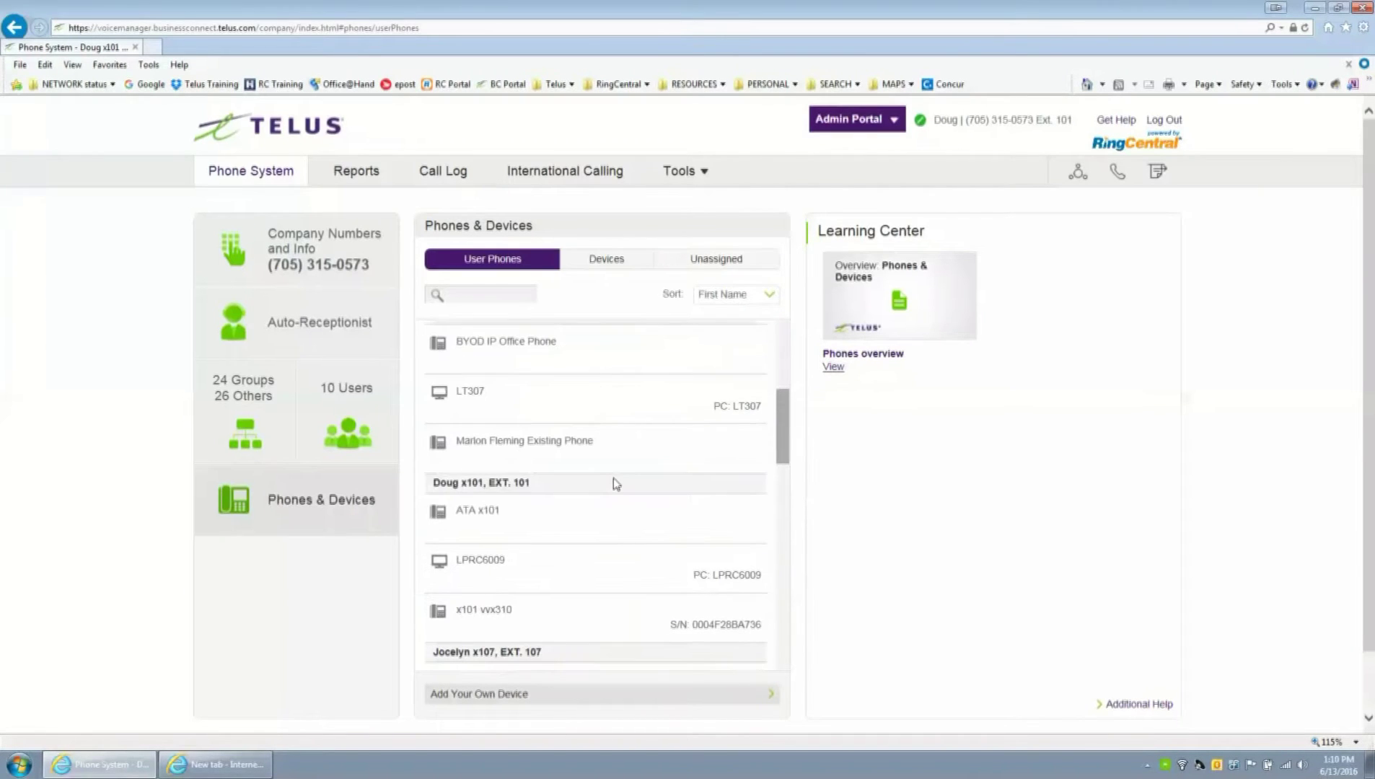
left_click(481, 520)
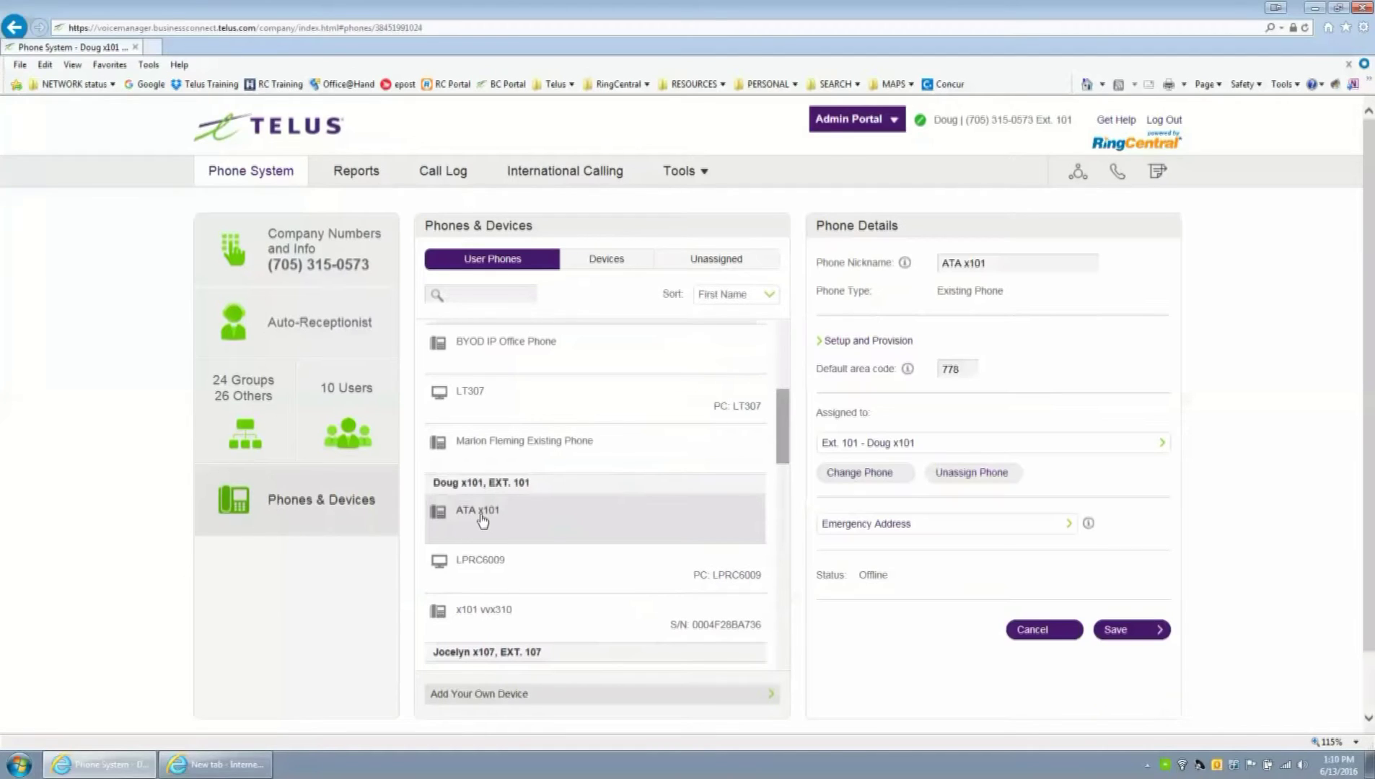
- Begin assisted provisioning of ATA x101 as a Cisco SPA-122 ATA, through to the IP address step
left_click(856, 344)
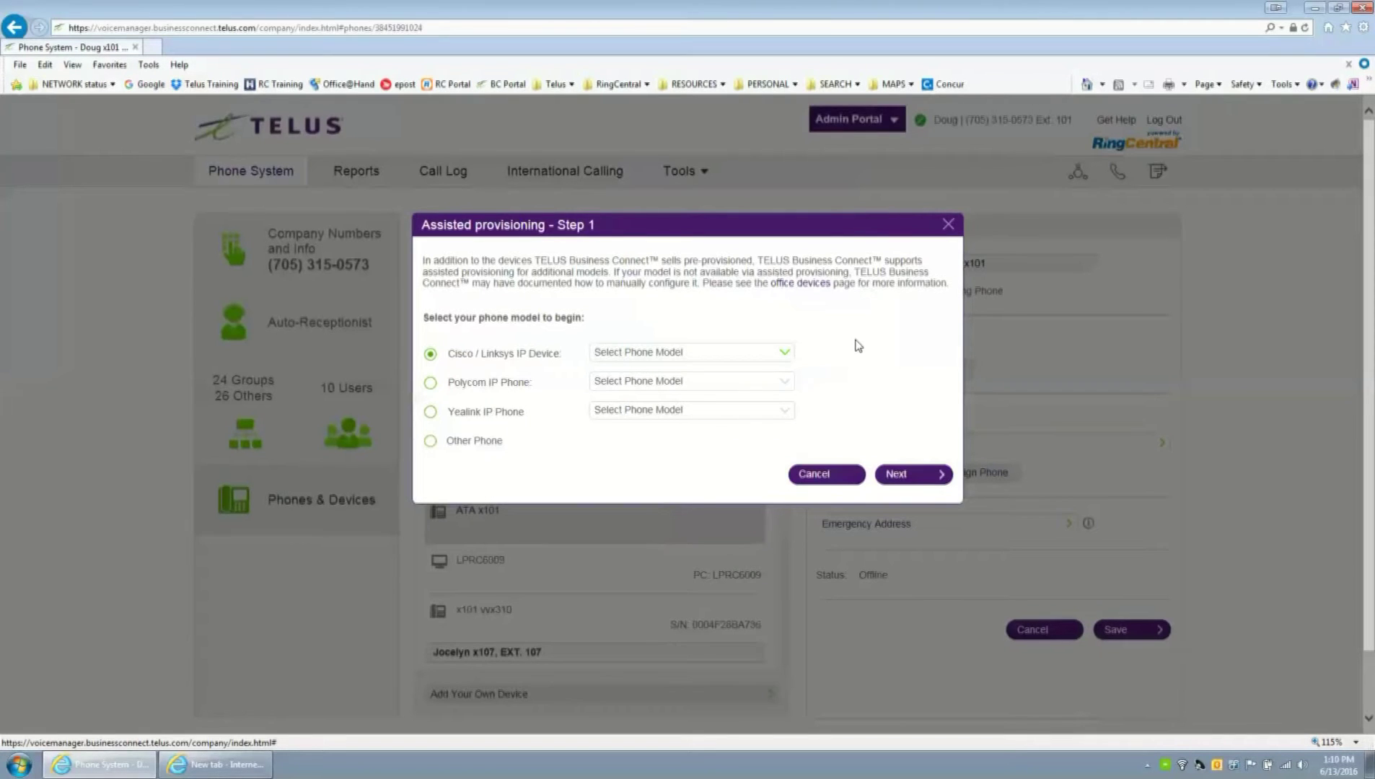
left_click(689, 358)
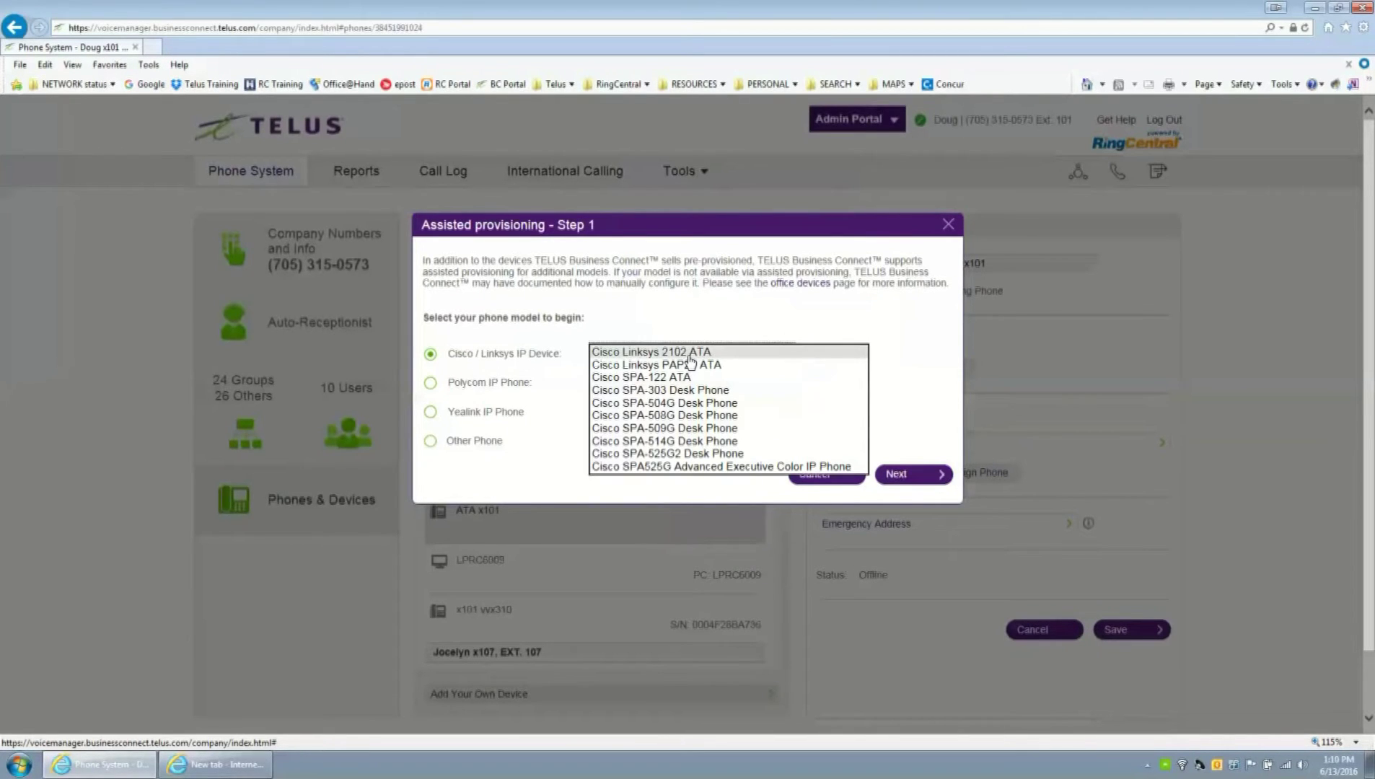
left_click(649, 380)
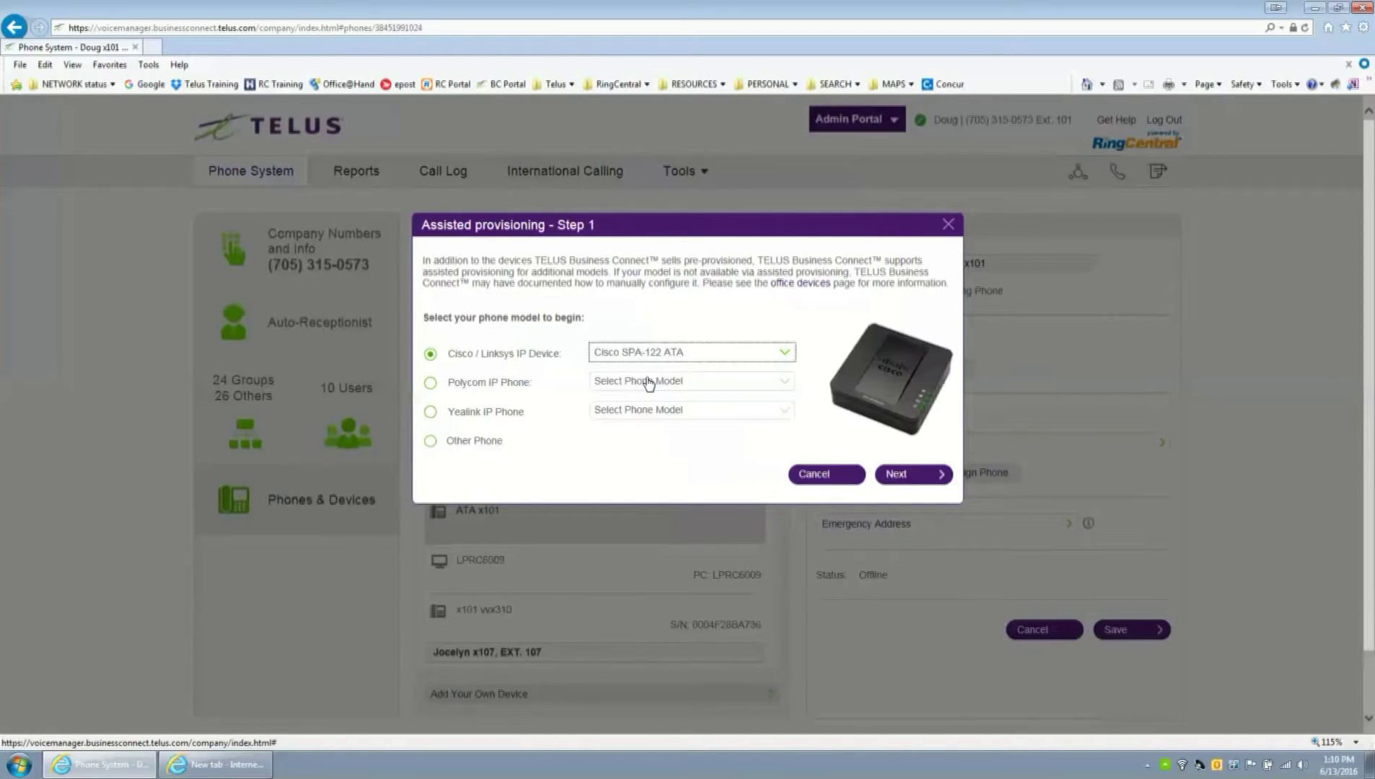
left_click(915, 476)
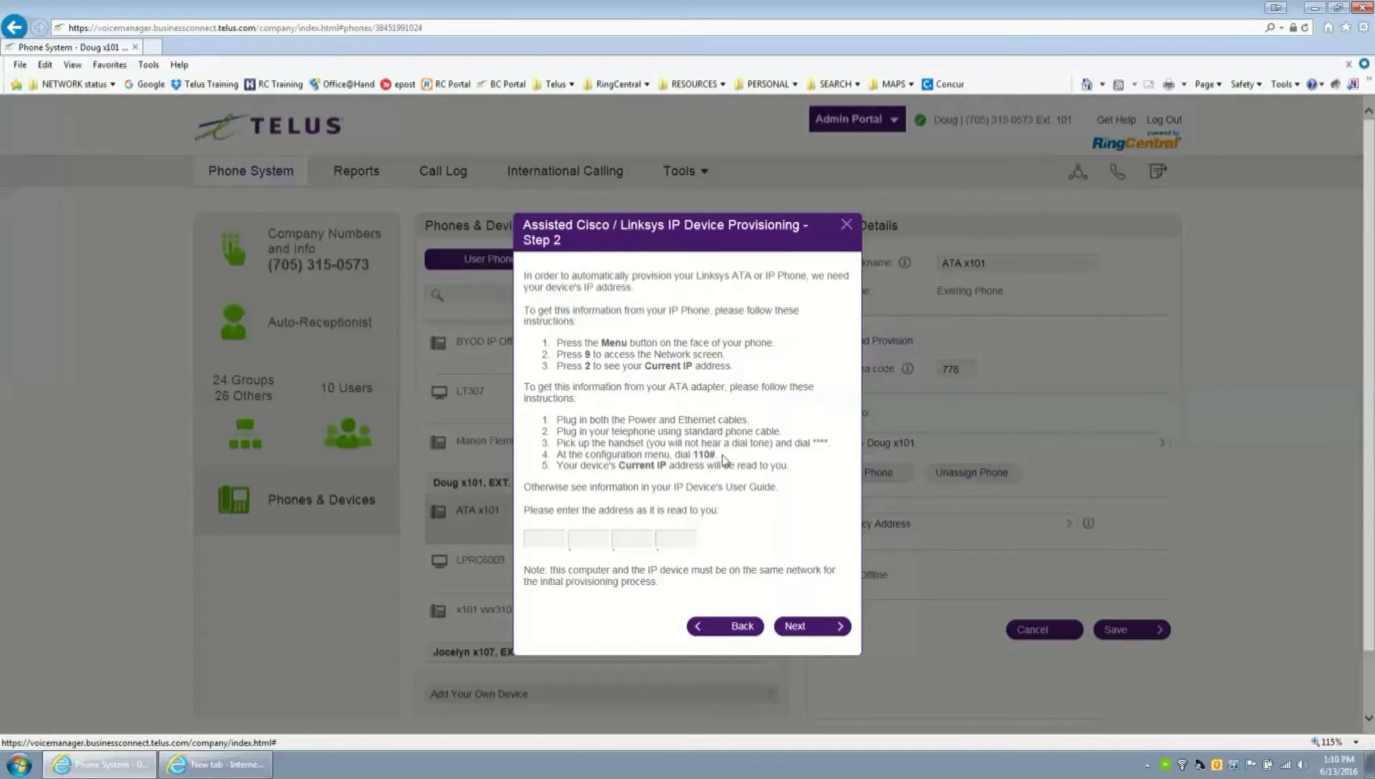
left_click_drag(723, 456, 674, 455)
left_click_drag(667, 466, 618, 466)
left_click(545, 540)
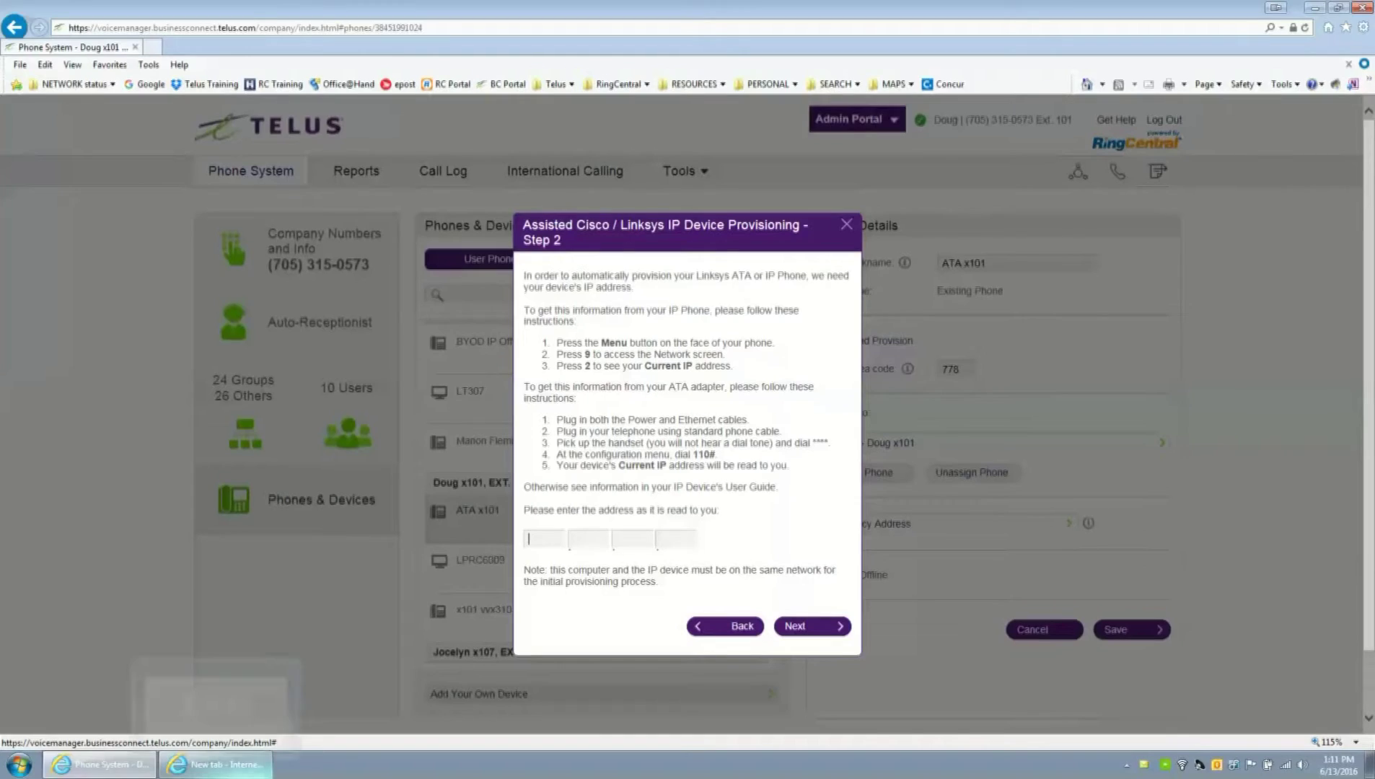
left_click(216, 764)
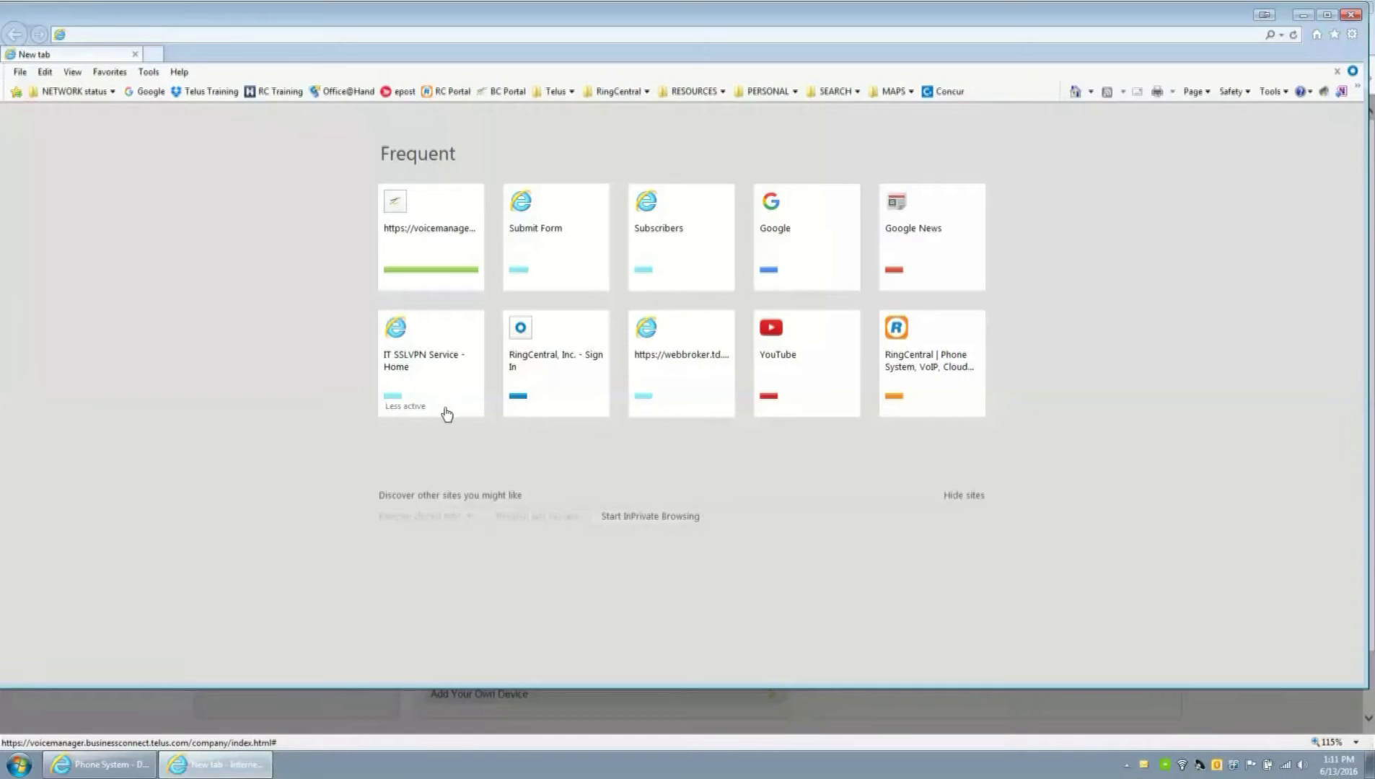
- Load the adapter's page at 192.168.15.1 in the other Internet Explorer window
left_click(276, 35)
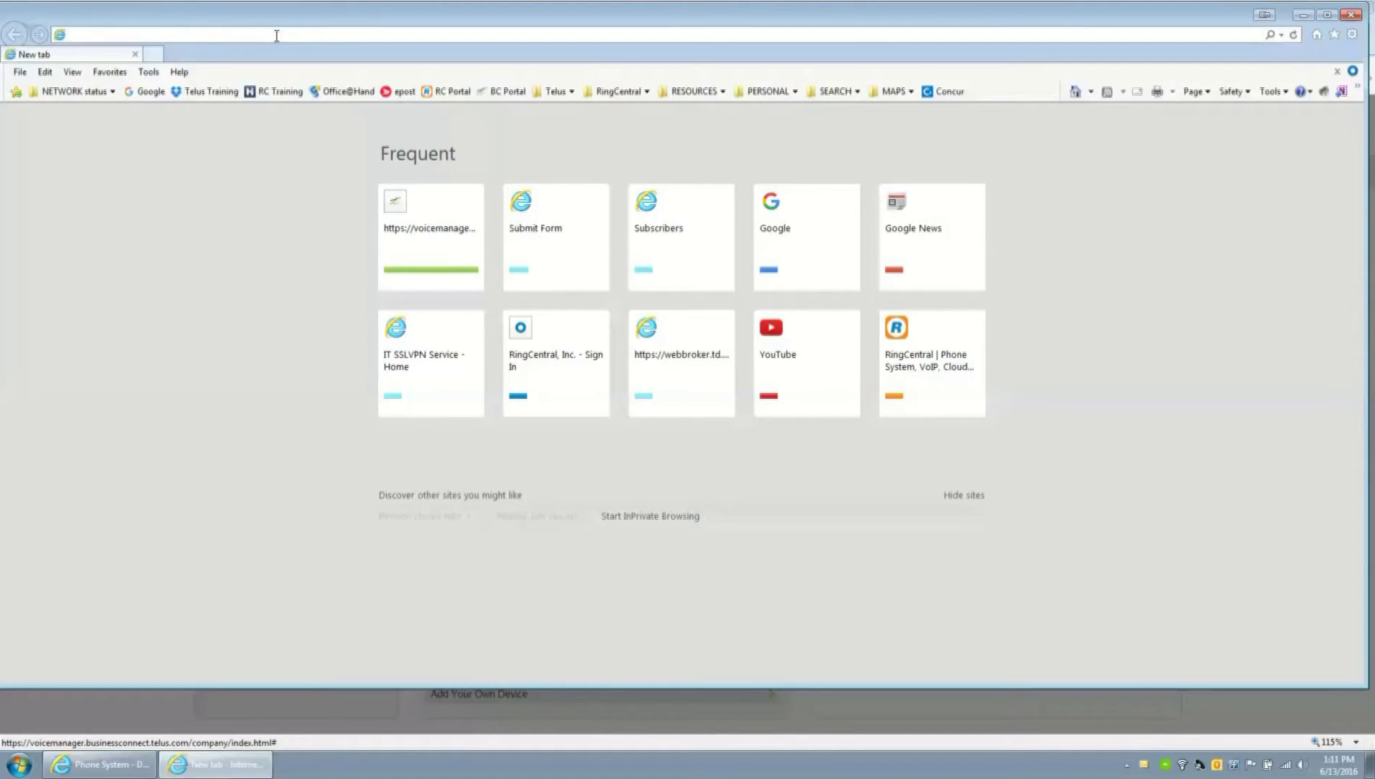
type("192.16")
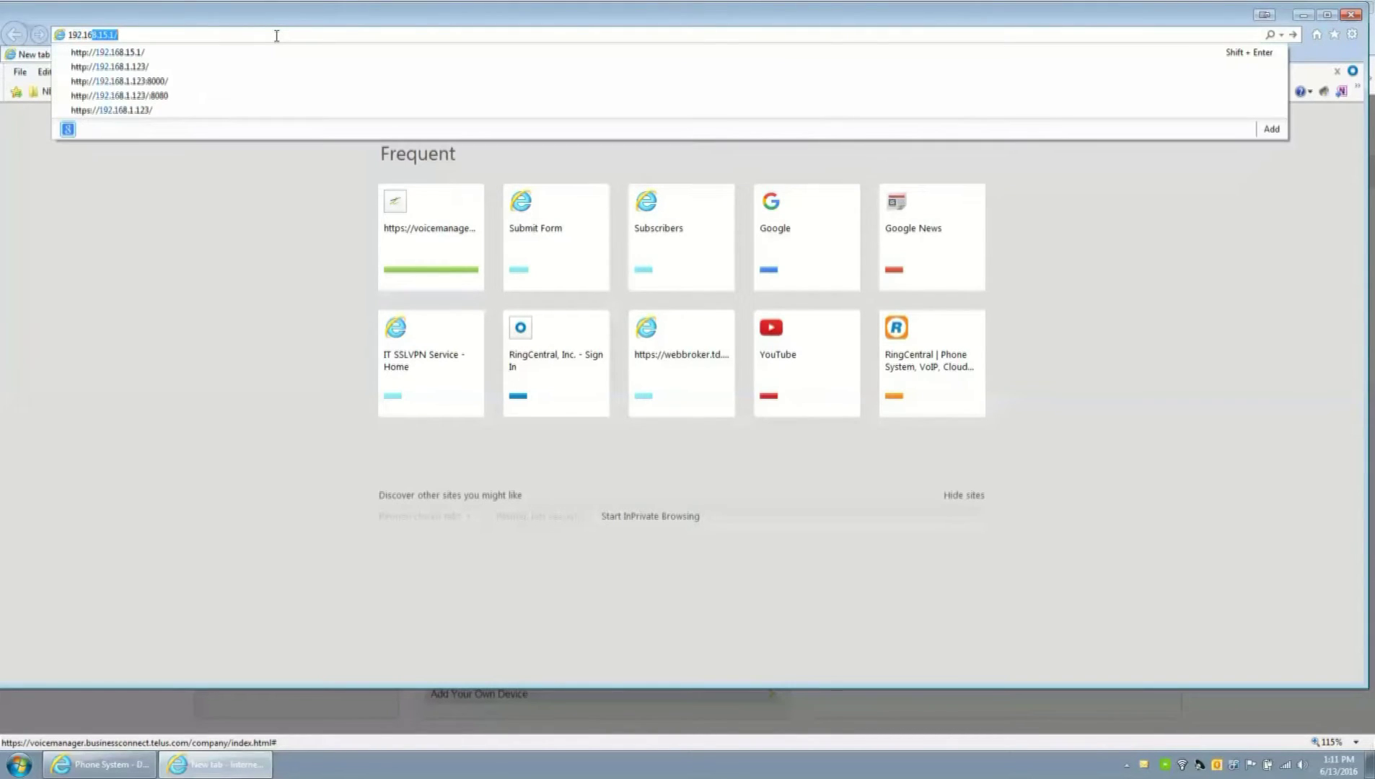
type("8.15.1")
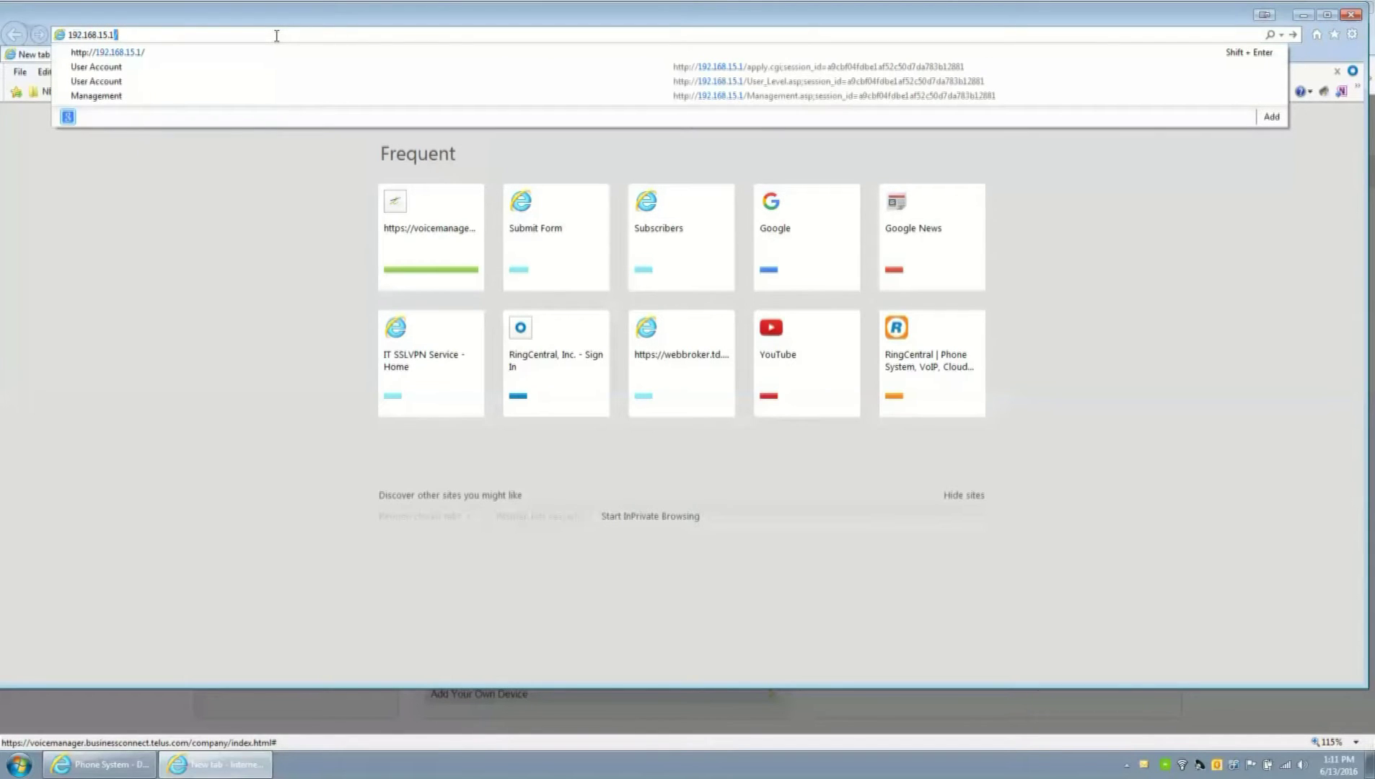
key("Return")
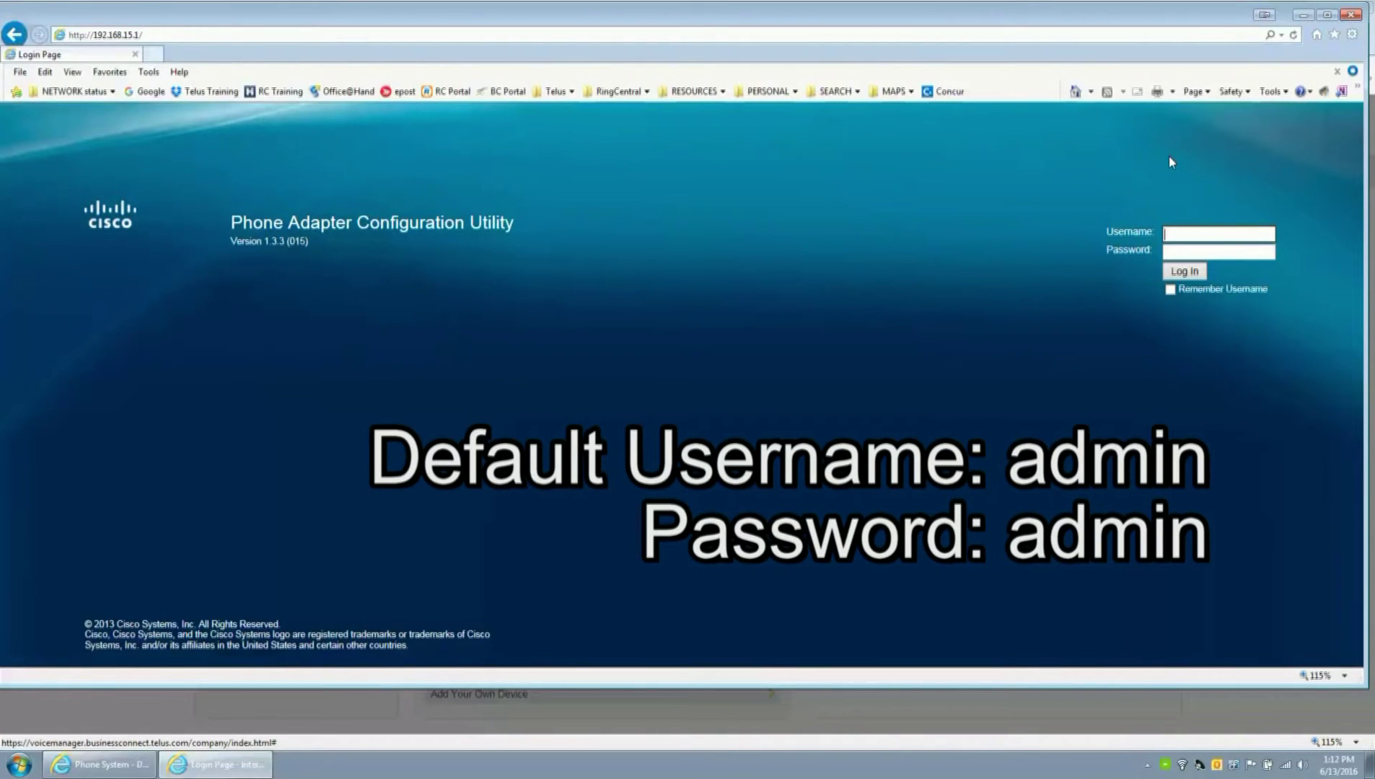
- Log in to the adapter utility as admin with the admin password, then go to Administration
type("admin")
key("Tab")
type("admin")
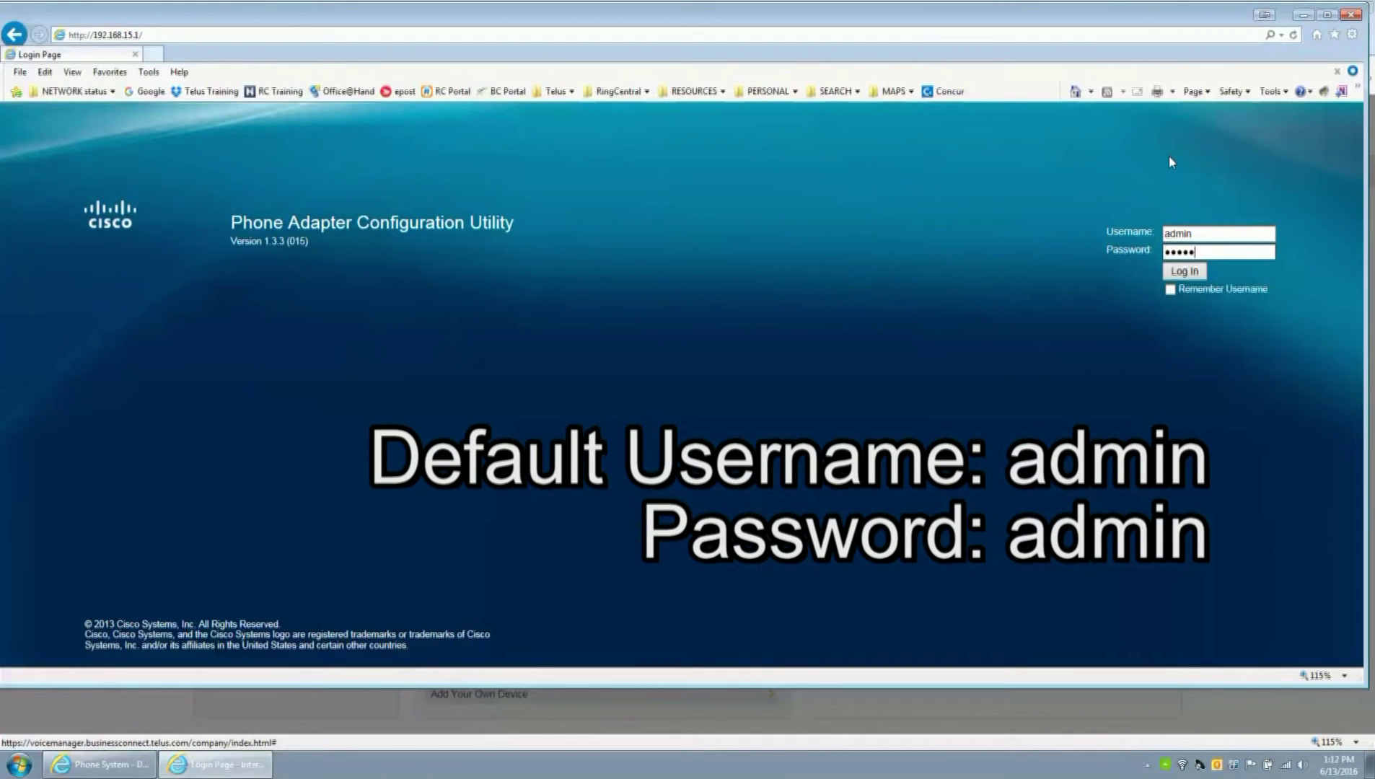
left_click(1182, 271)
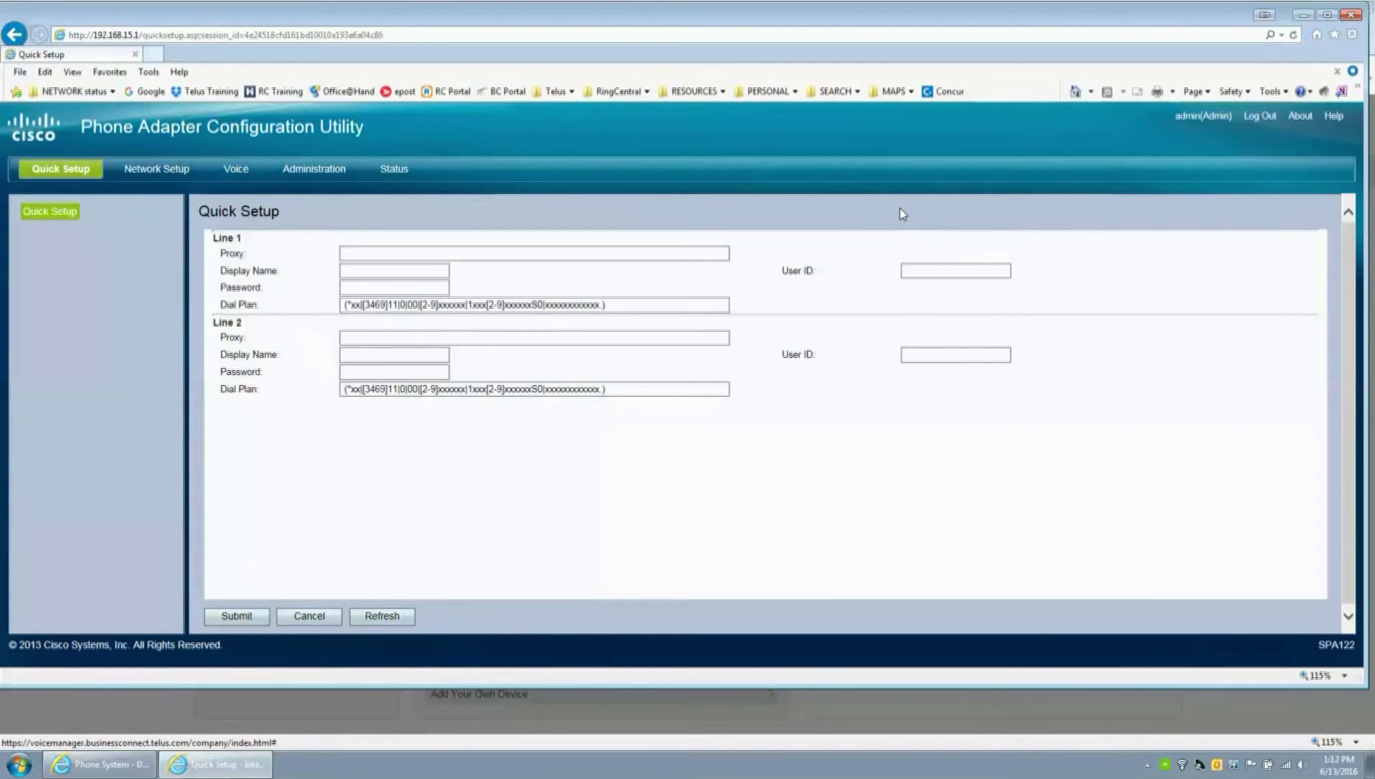
left_click(322, 172)
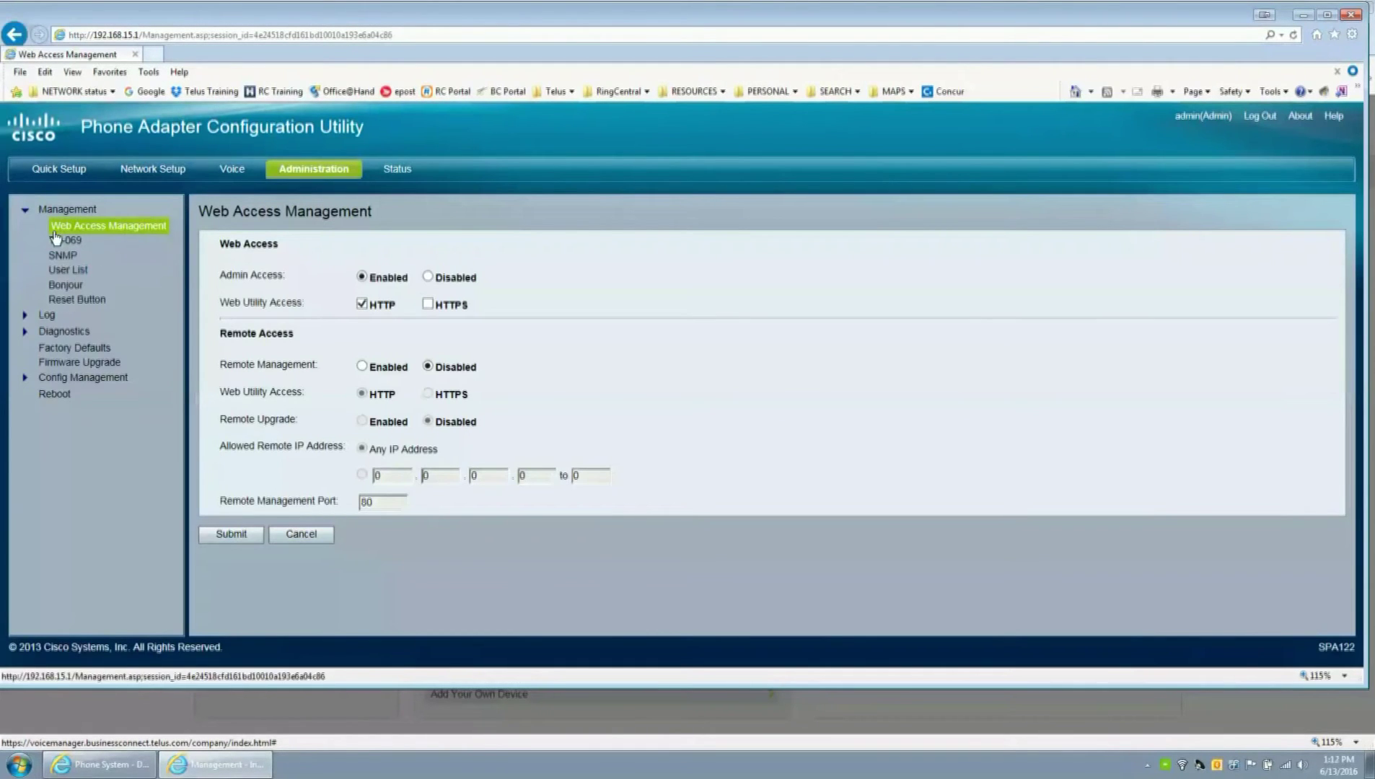
- In User List, change the admin account's password from the old one to a new one, and dismiss the save-password prompt
left_click(64, 272)
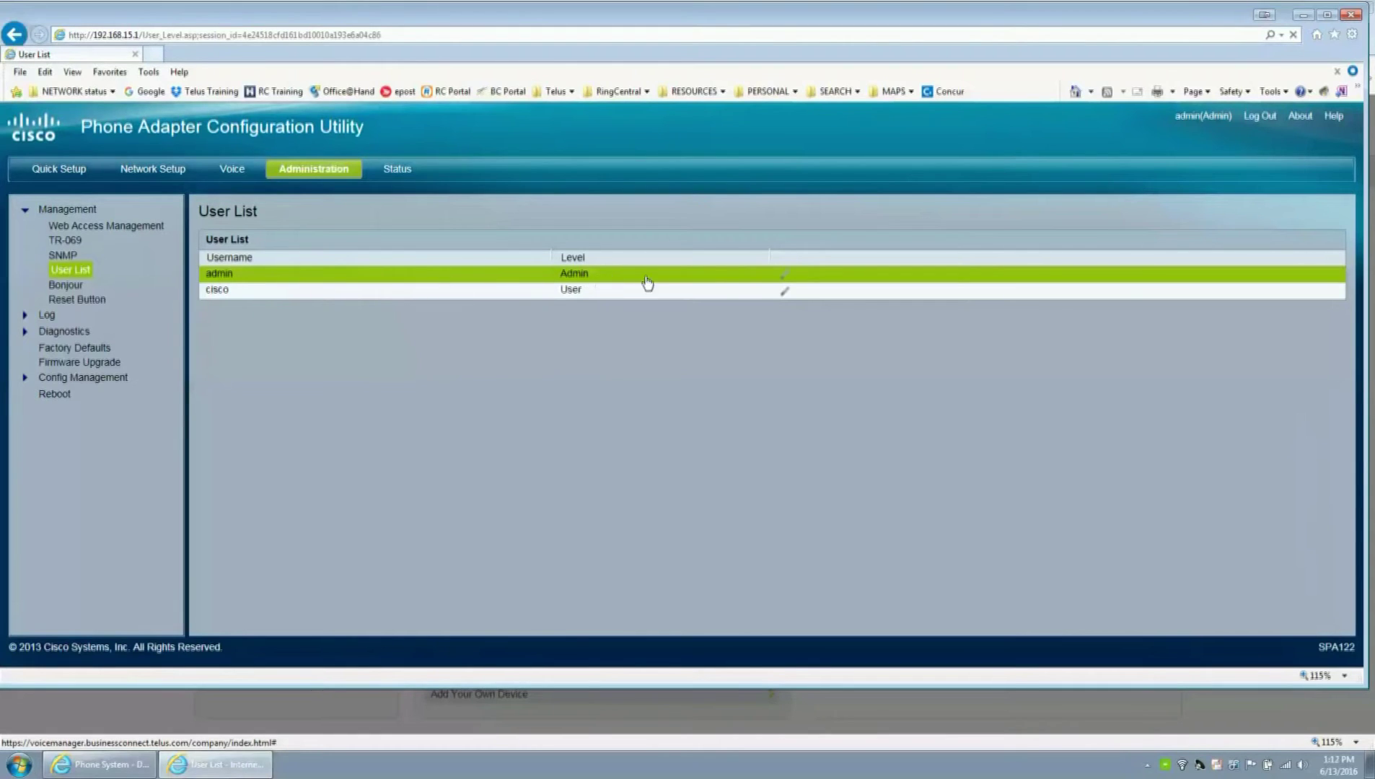
left_click(786, 281)
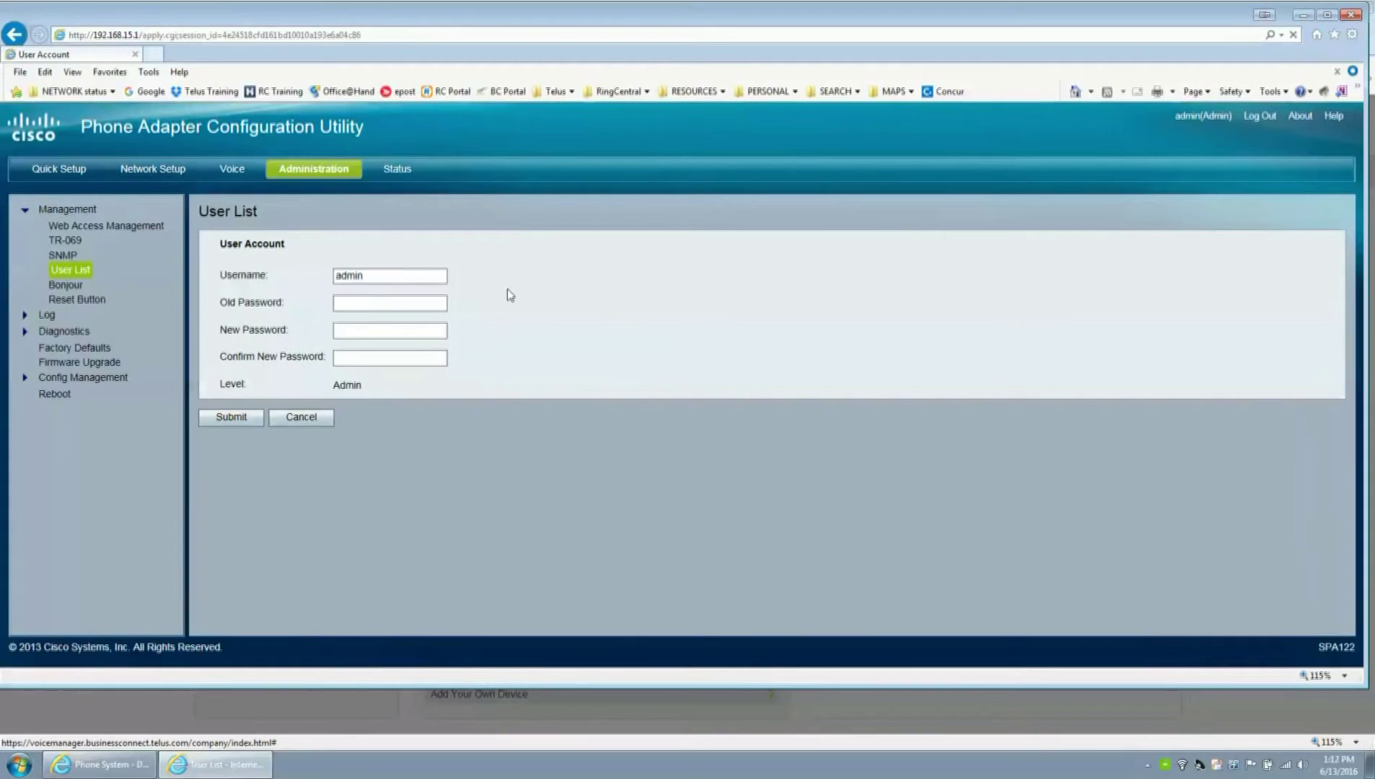
left_click(383, 308)
type("admin")
key("Tab")
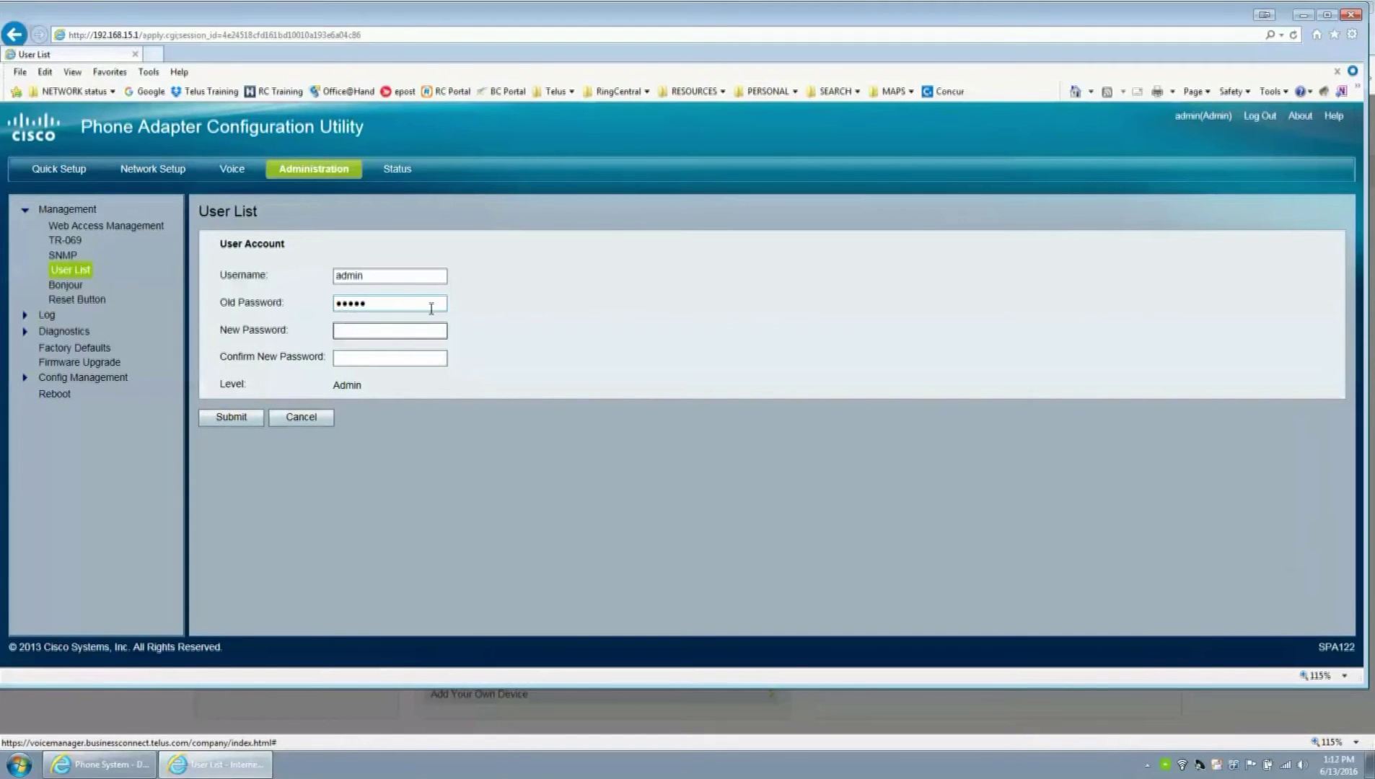
type("********")
key("Tab")
type("***")
key("BackSpace")
key("BackSpace")
key("BackSpace")
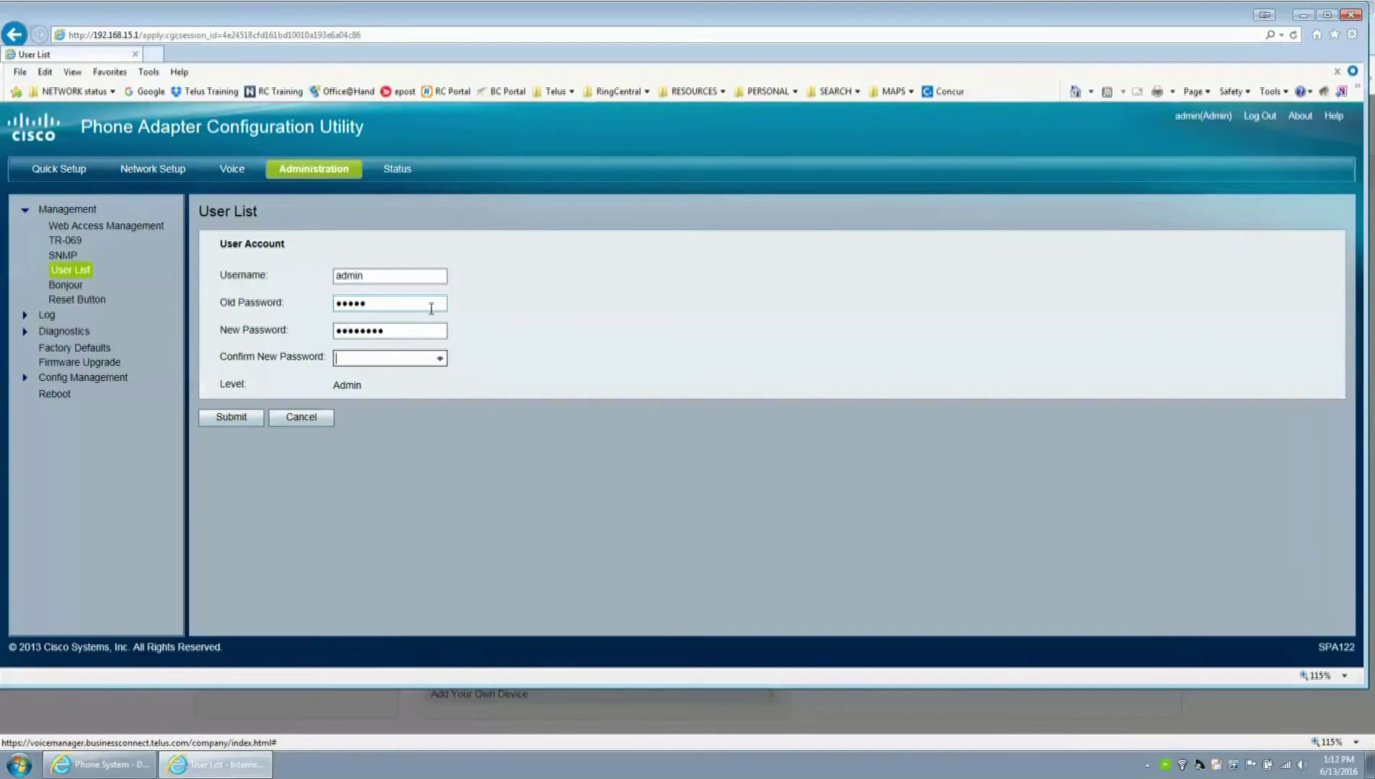
type("********")
left_click(234, 414)
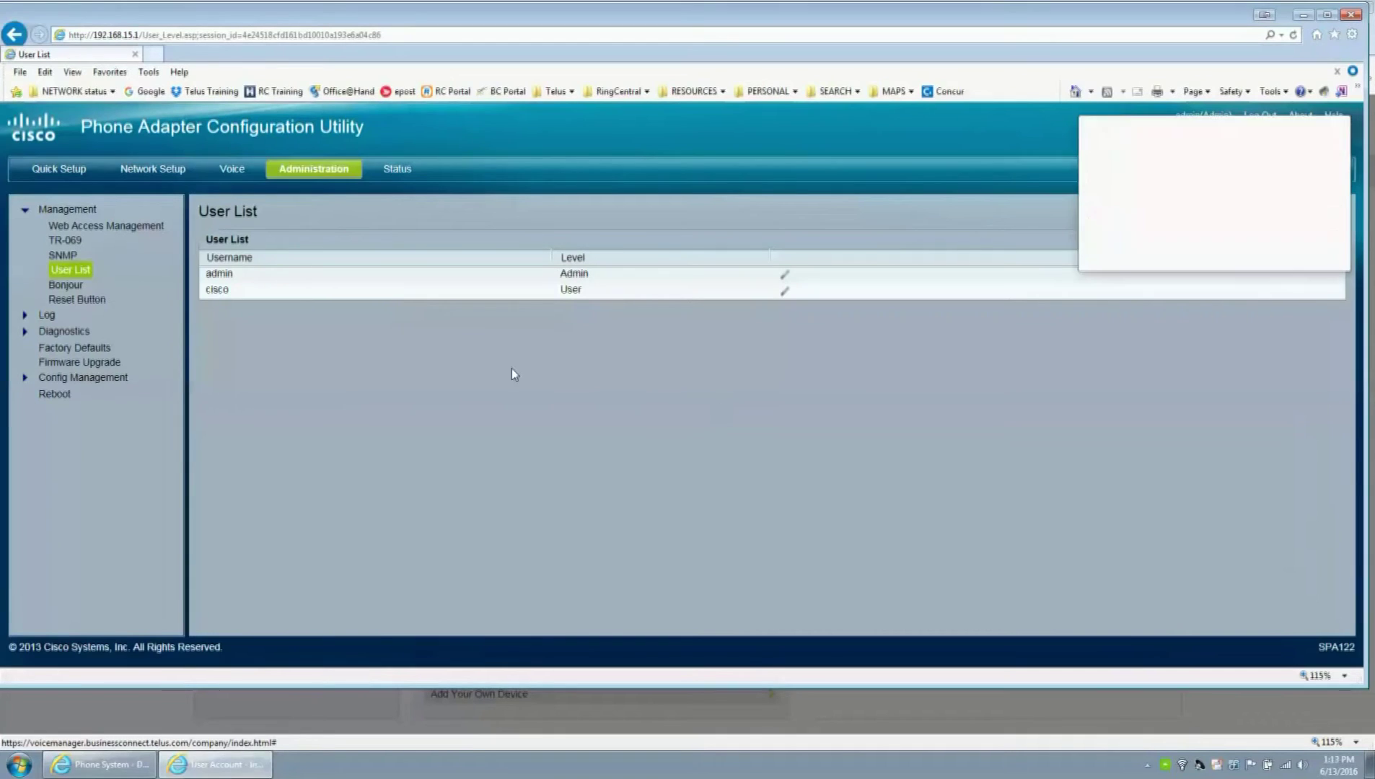
left_click(1219, 258)
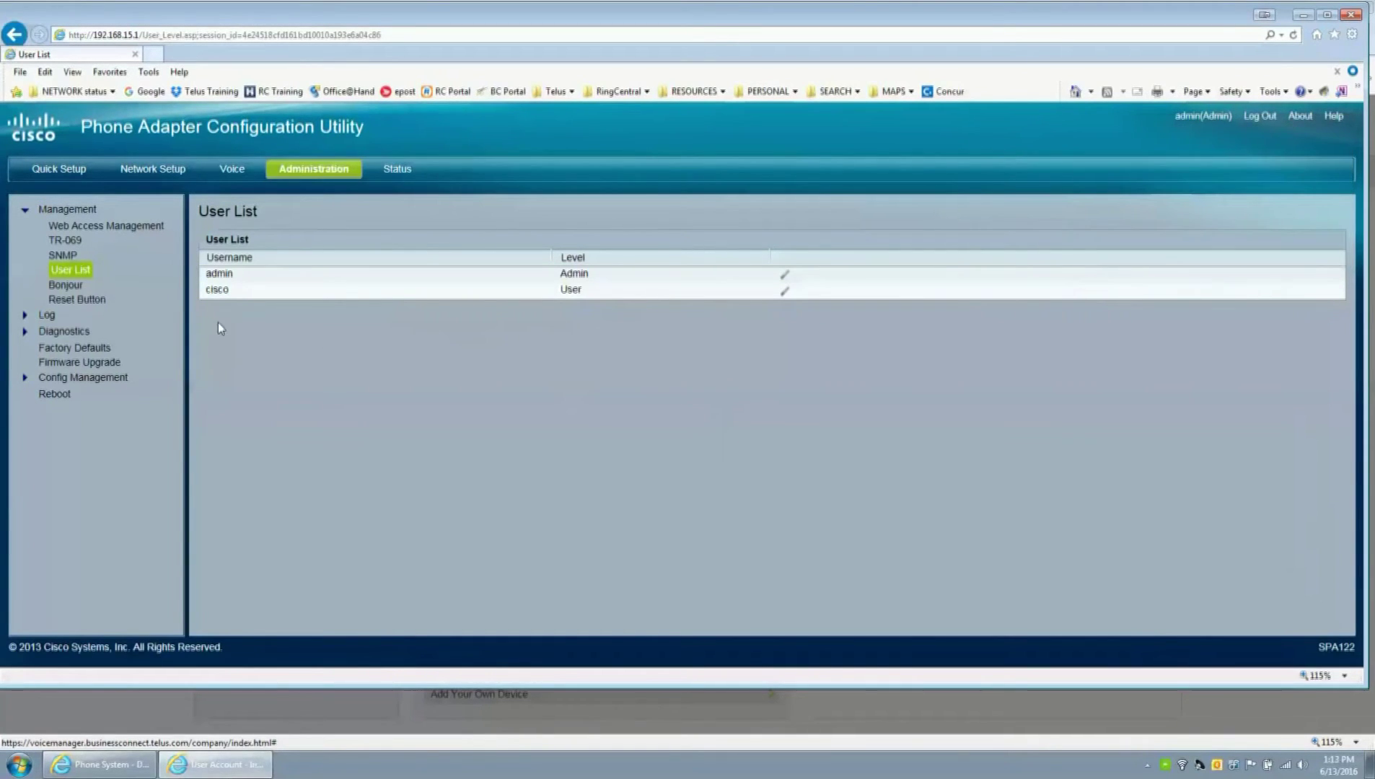
- Enable Remote Management under Web Access Management, save it, and log out of the adapter
left_click(156, 171)
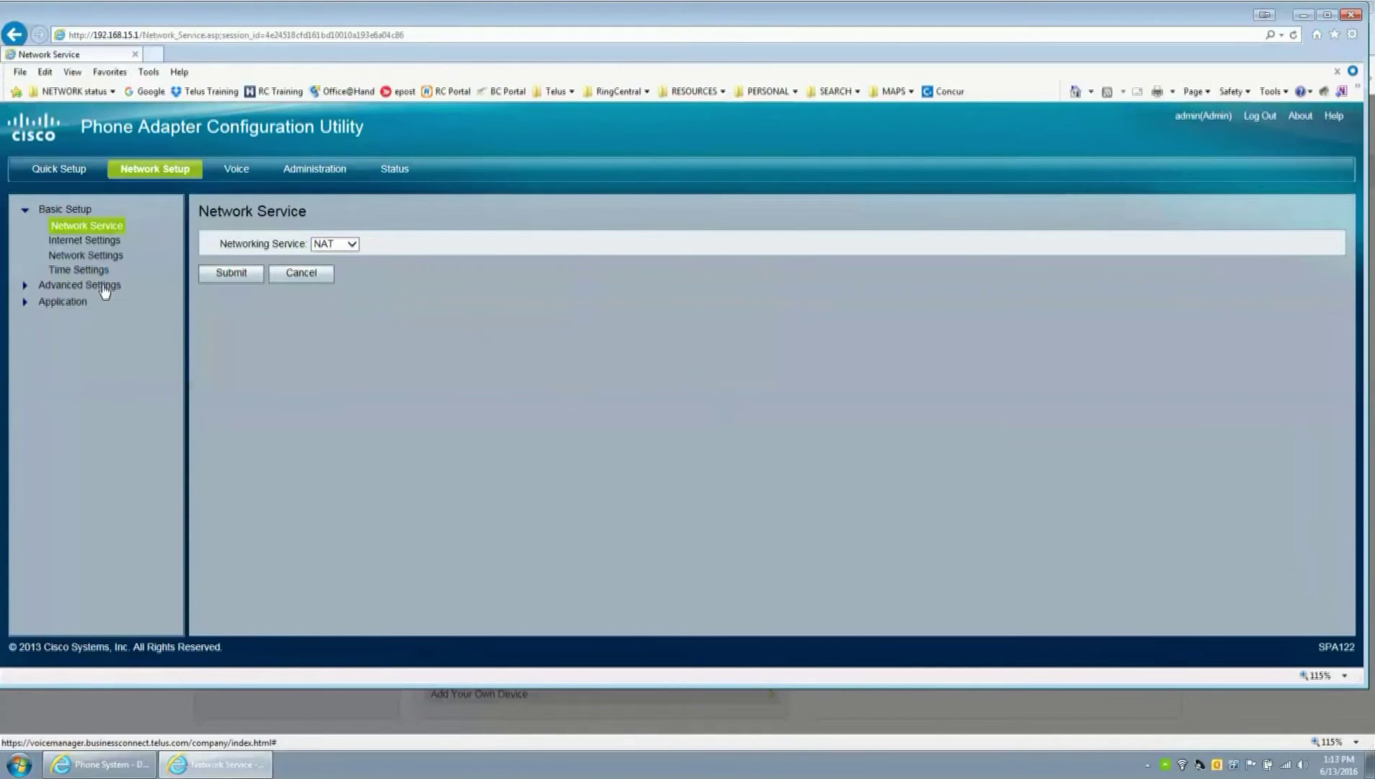
left_click(315, 170)
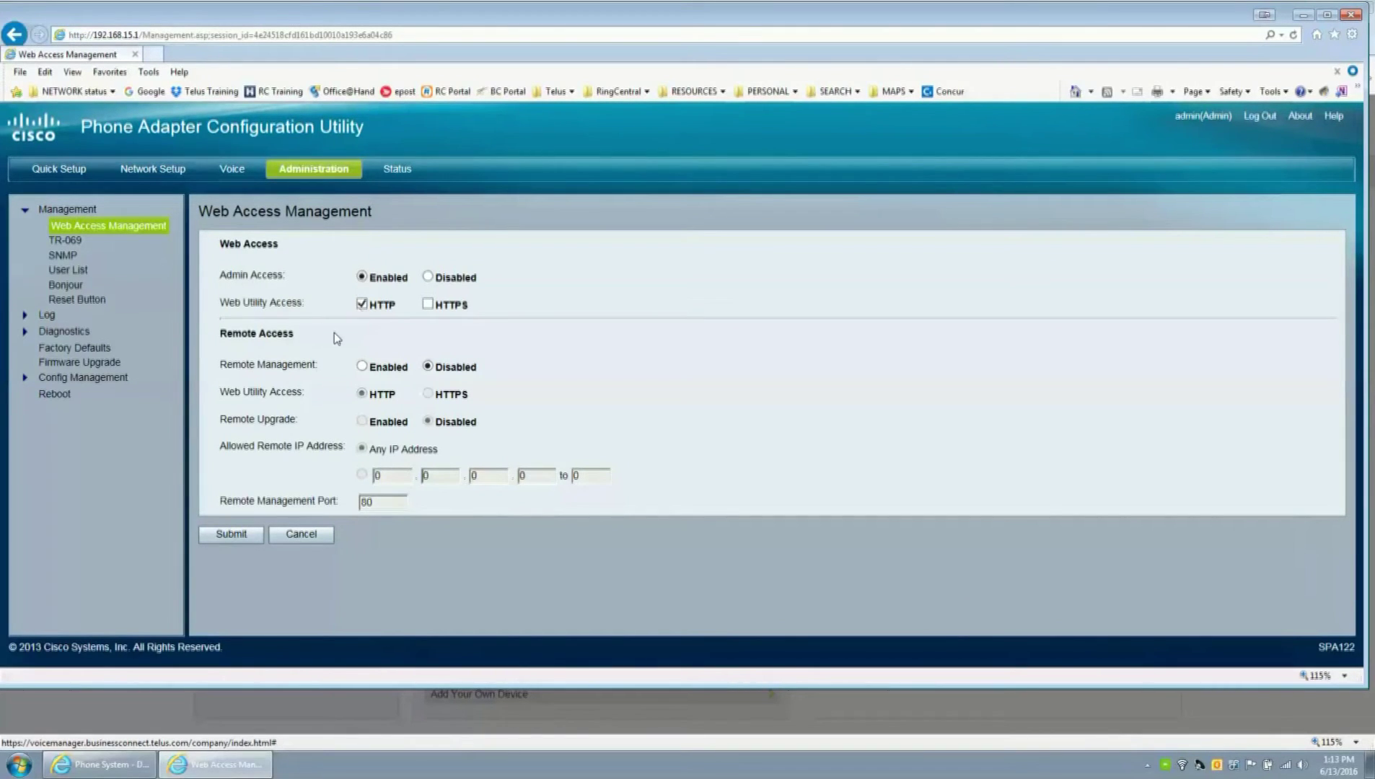
left_click_drag(323, 369, 230, 372)
left_click(362, 366)
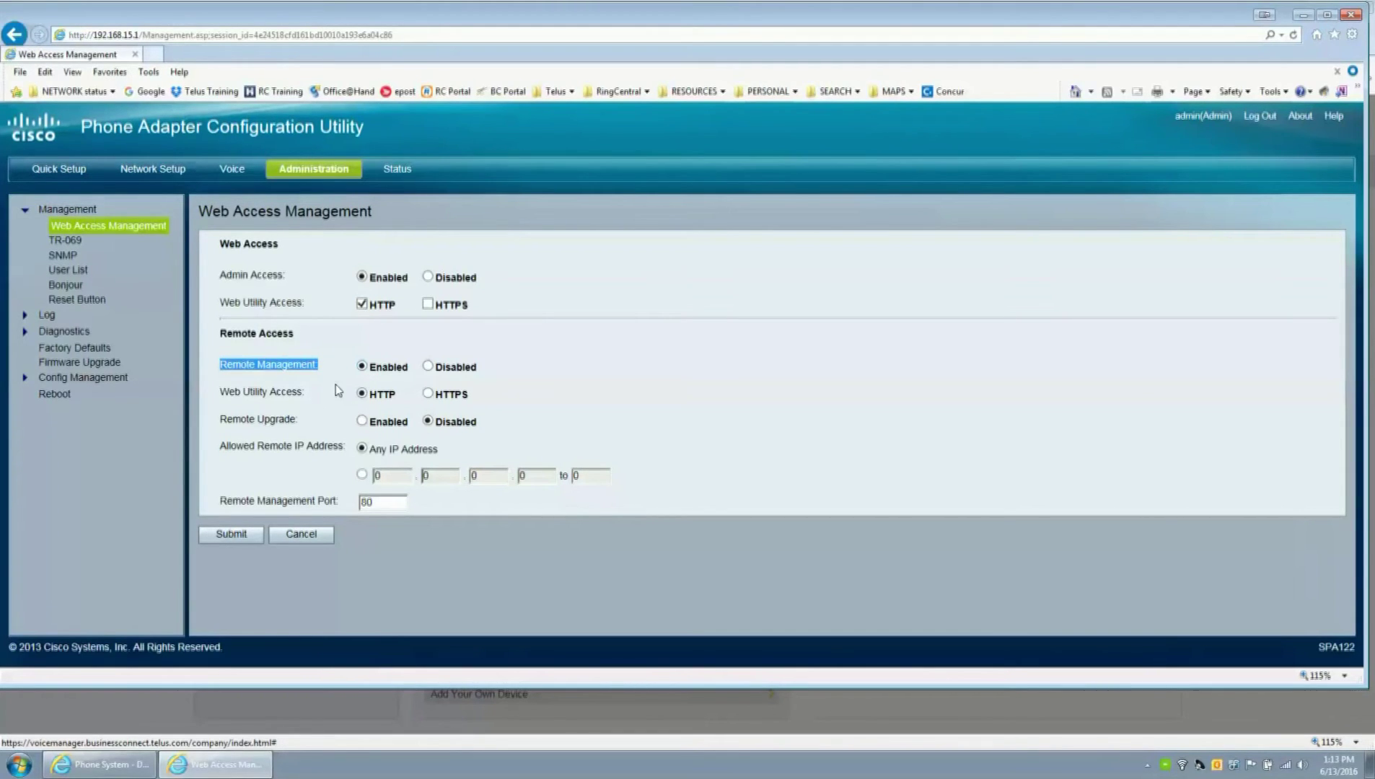
left_click(231, 534)
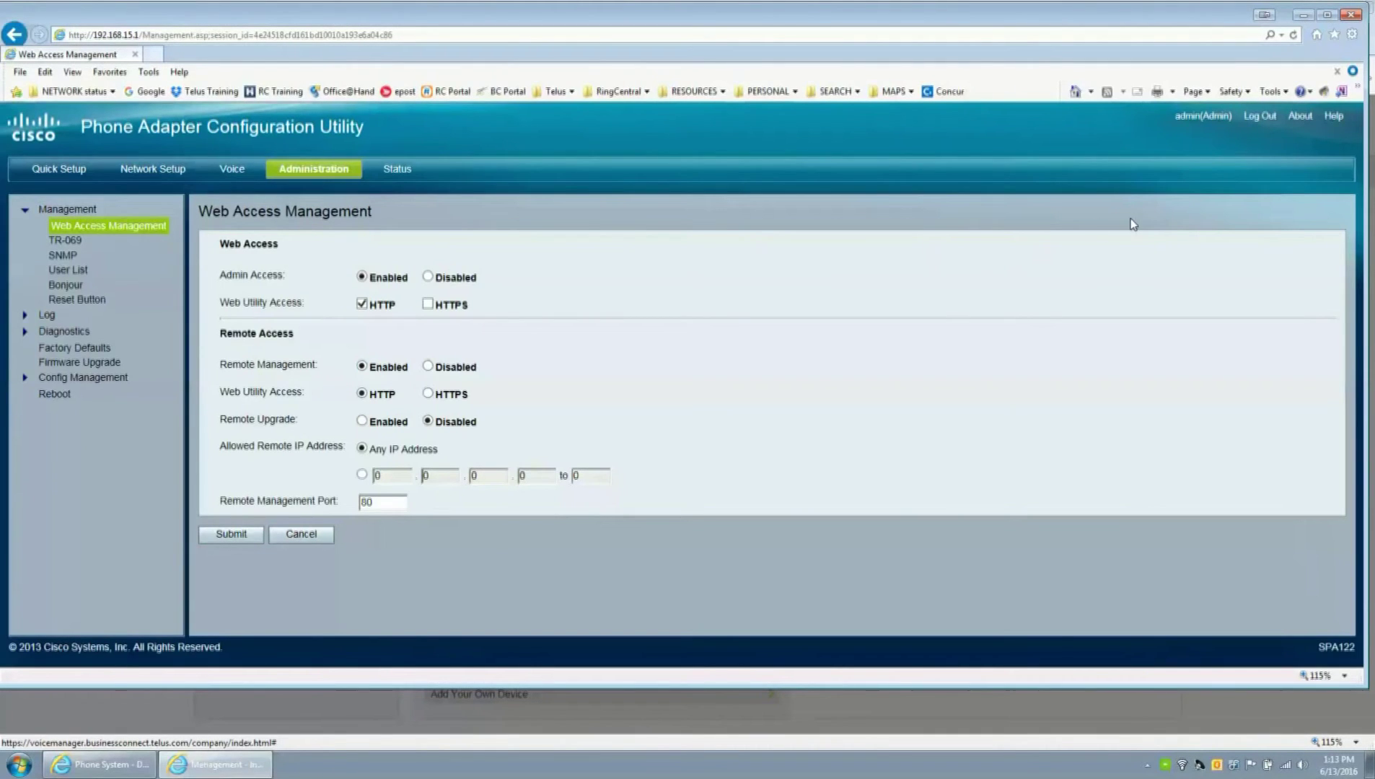
left_click(1261, 118)
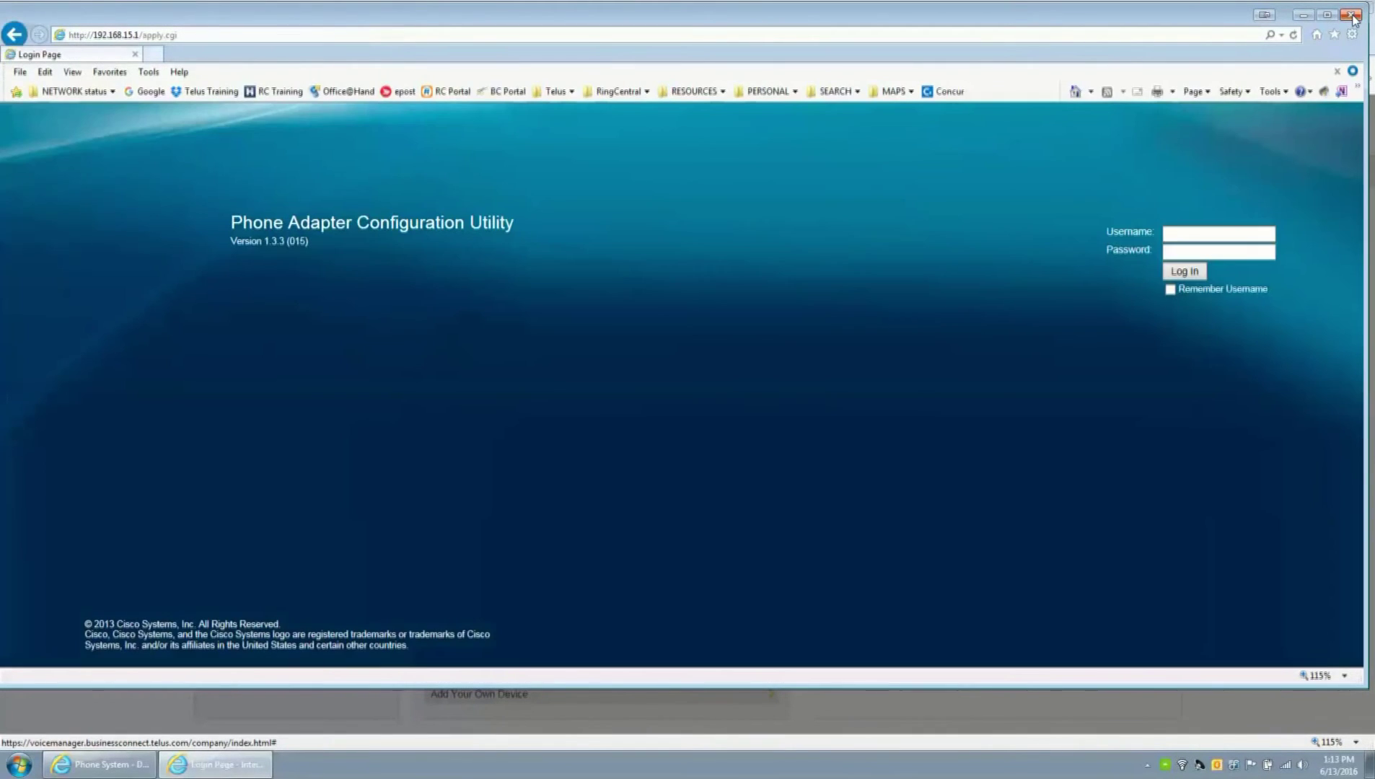
- Close the adapter login window and enter 192.168.1.123 as the device's IP address
left_click(1353, 15)
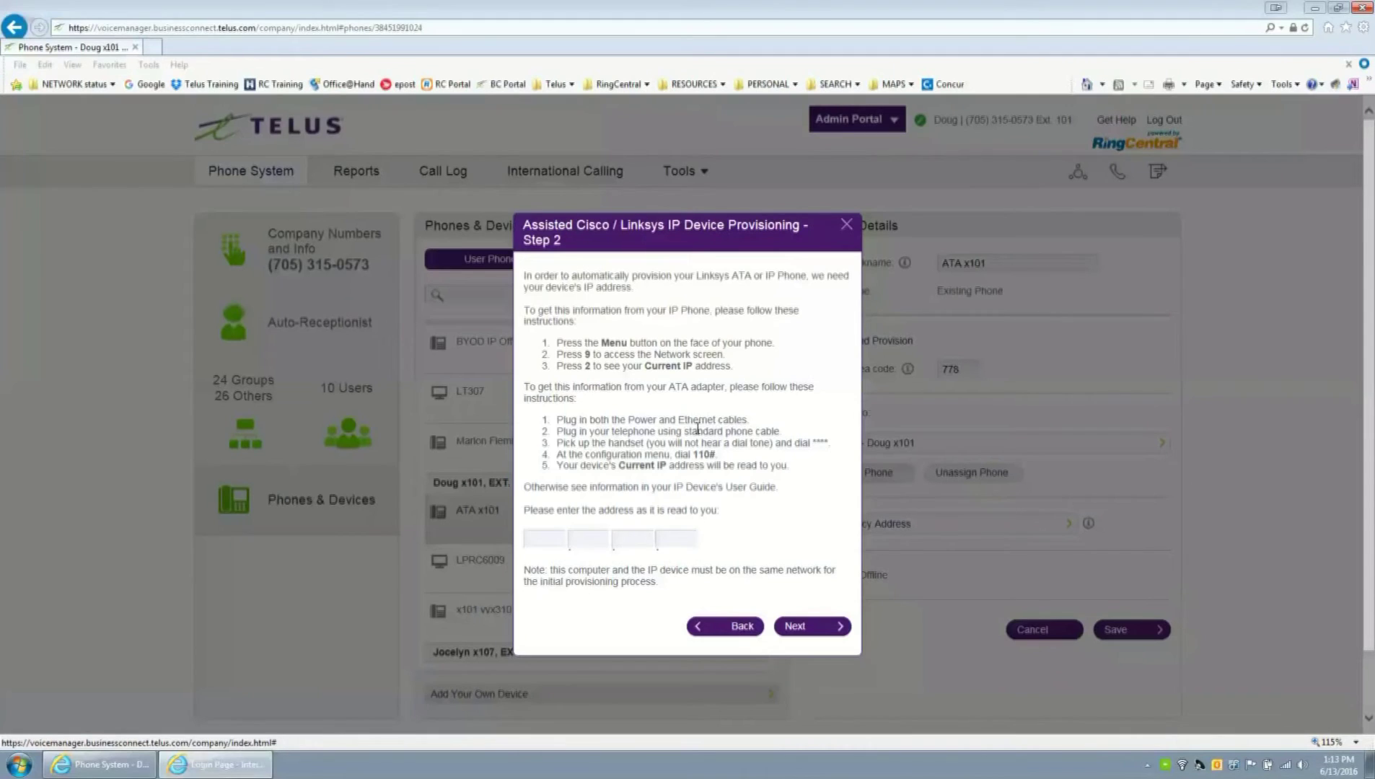
left_click(546, 538)
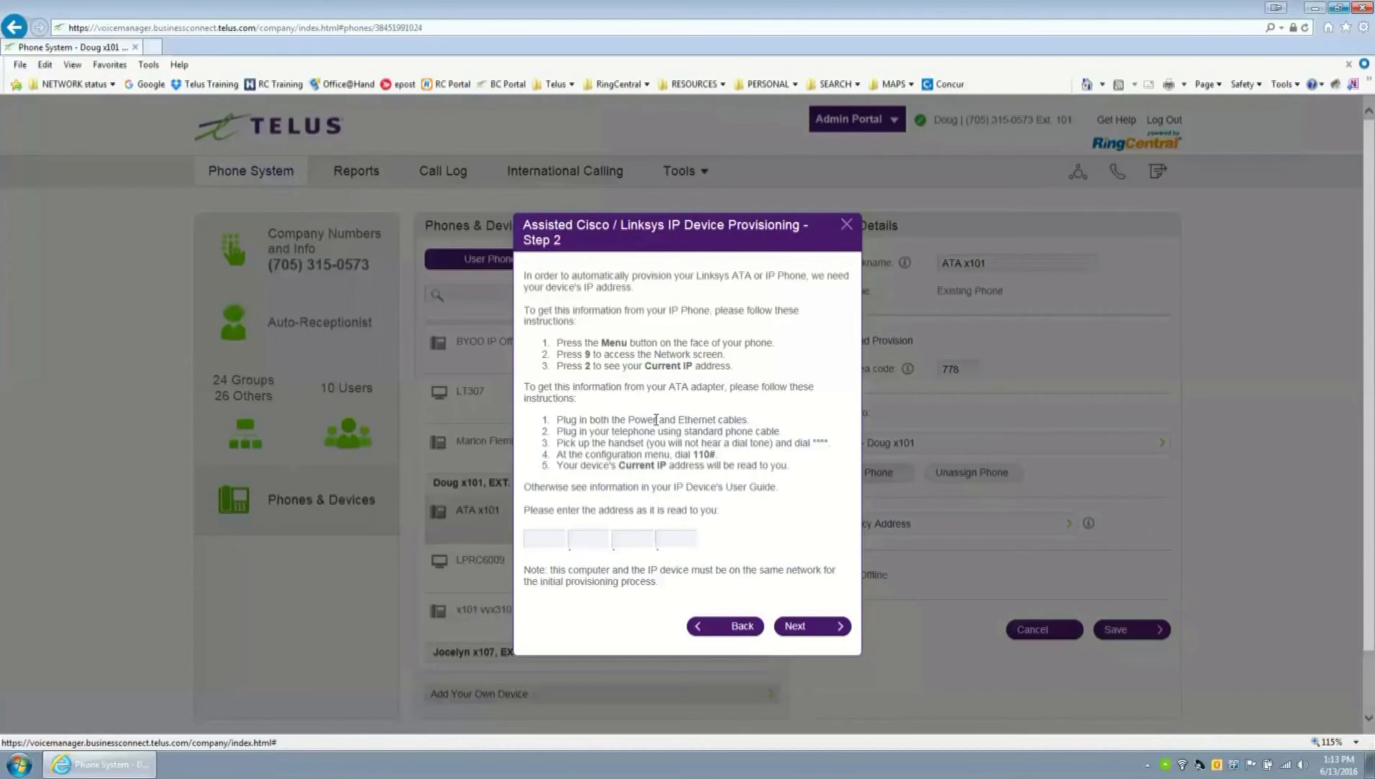
type("192 ")
type("168 ")
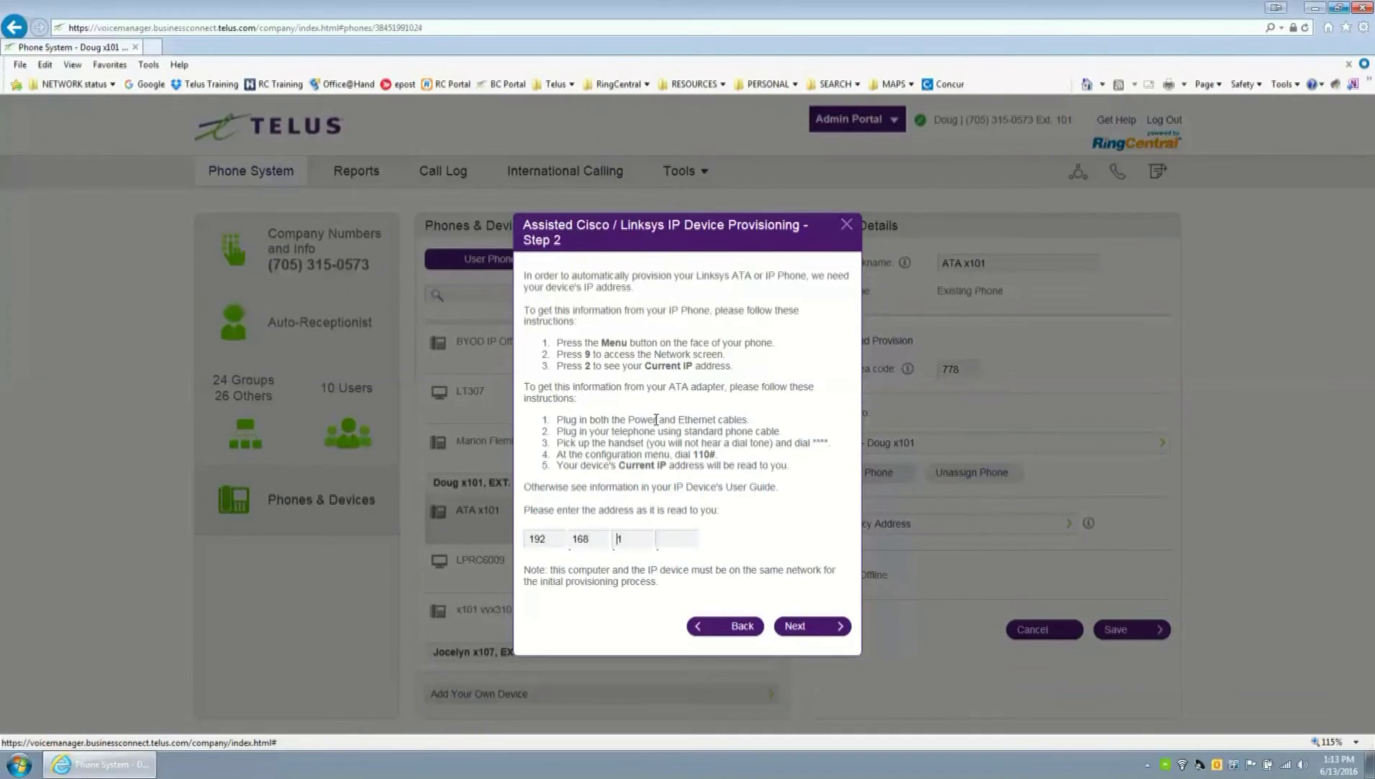
type("1 123")
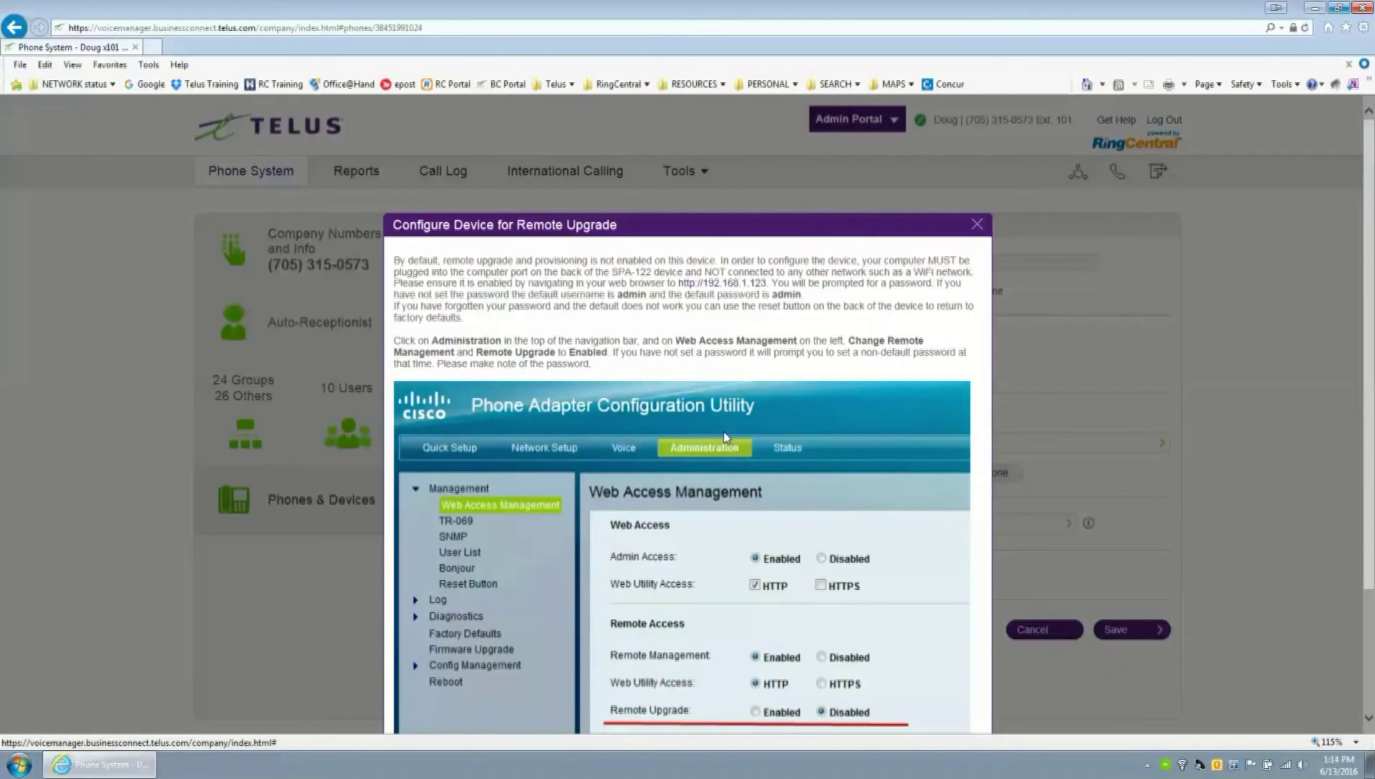
- Finish provisioning ATA x101 with the adapter's admin user name and password
scroll(724, 432, "down", 3)
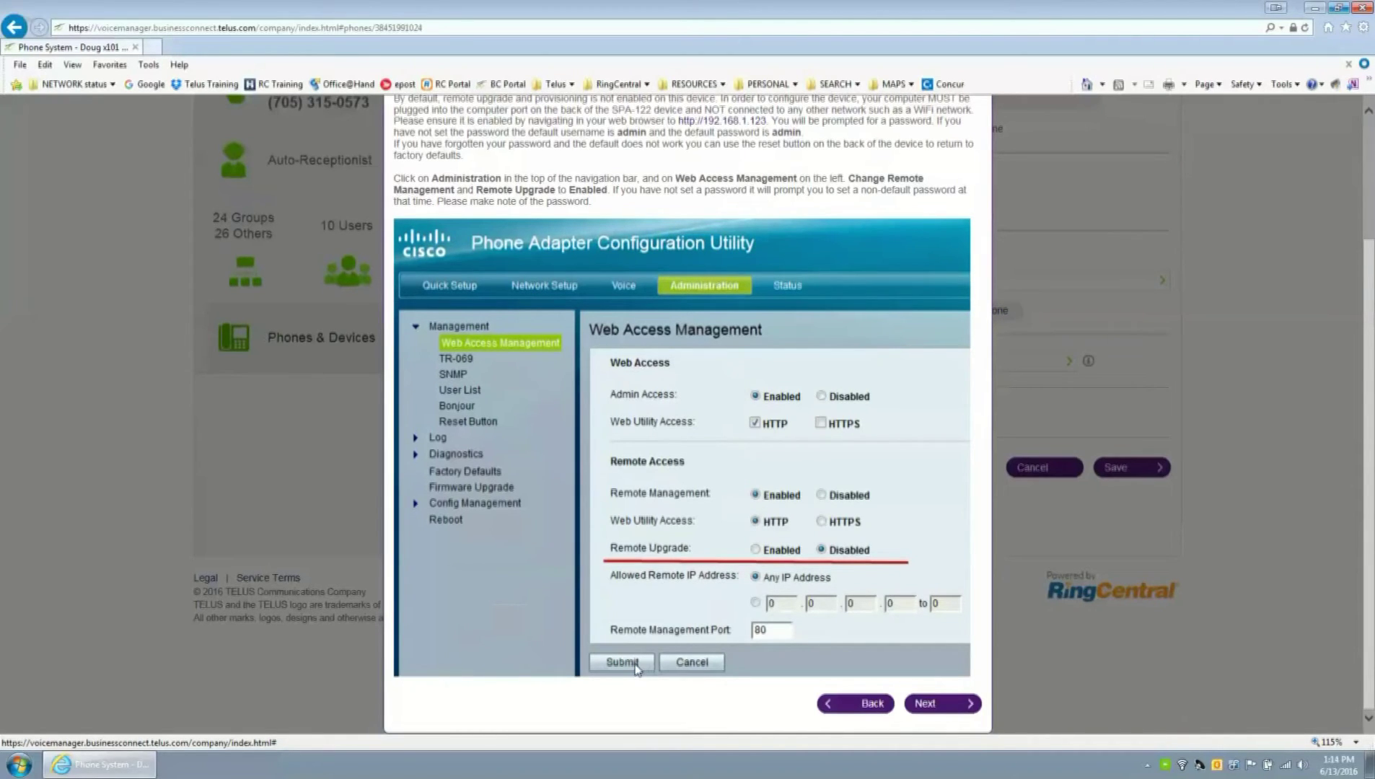
left_click(938, 707)
left_click(638, 233)
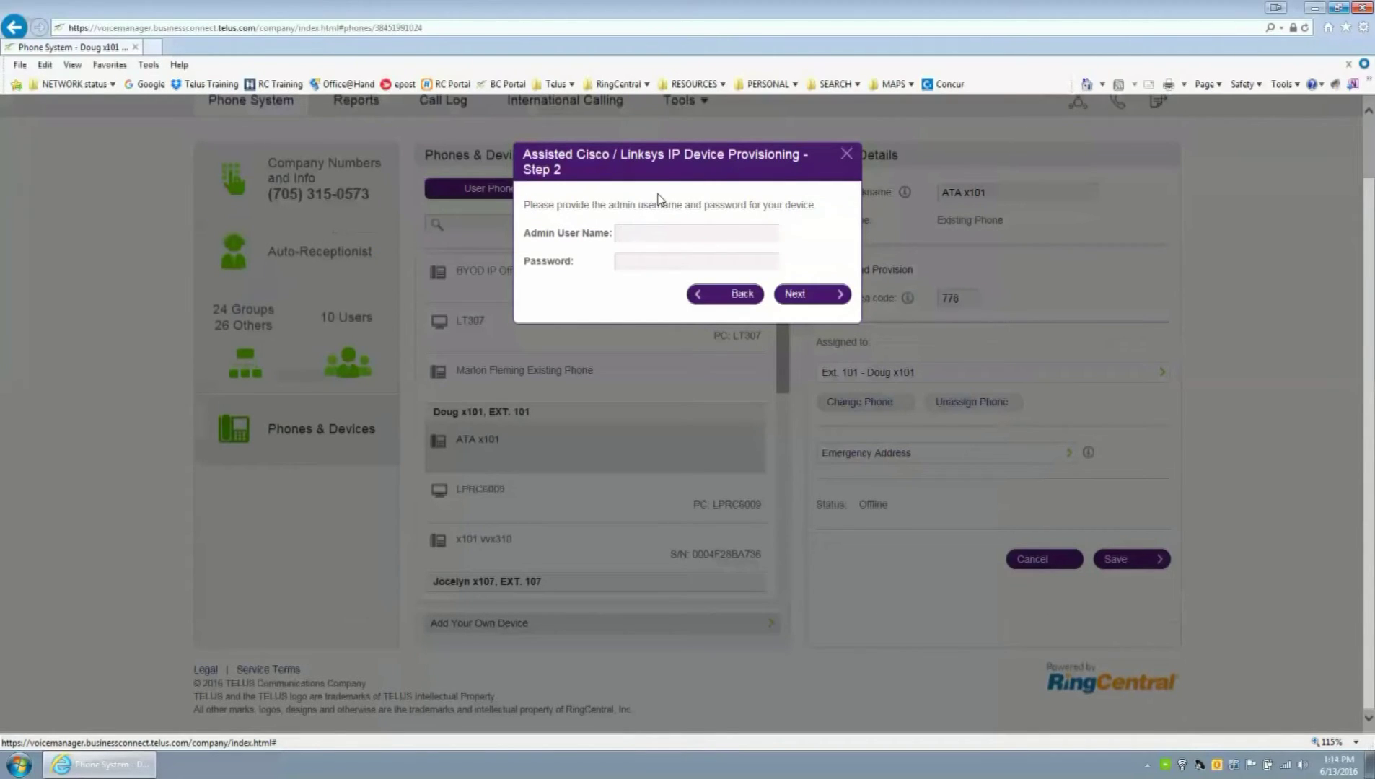
type("admin")
key("Tab")
type("aassword")
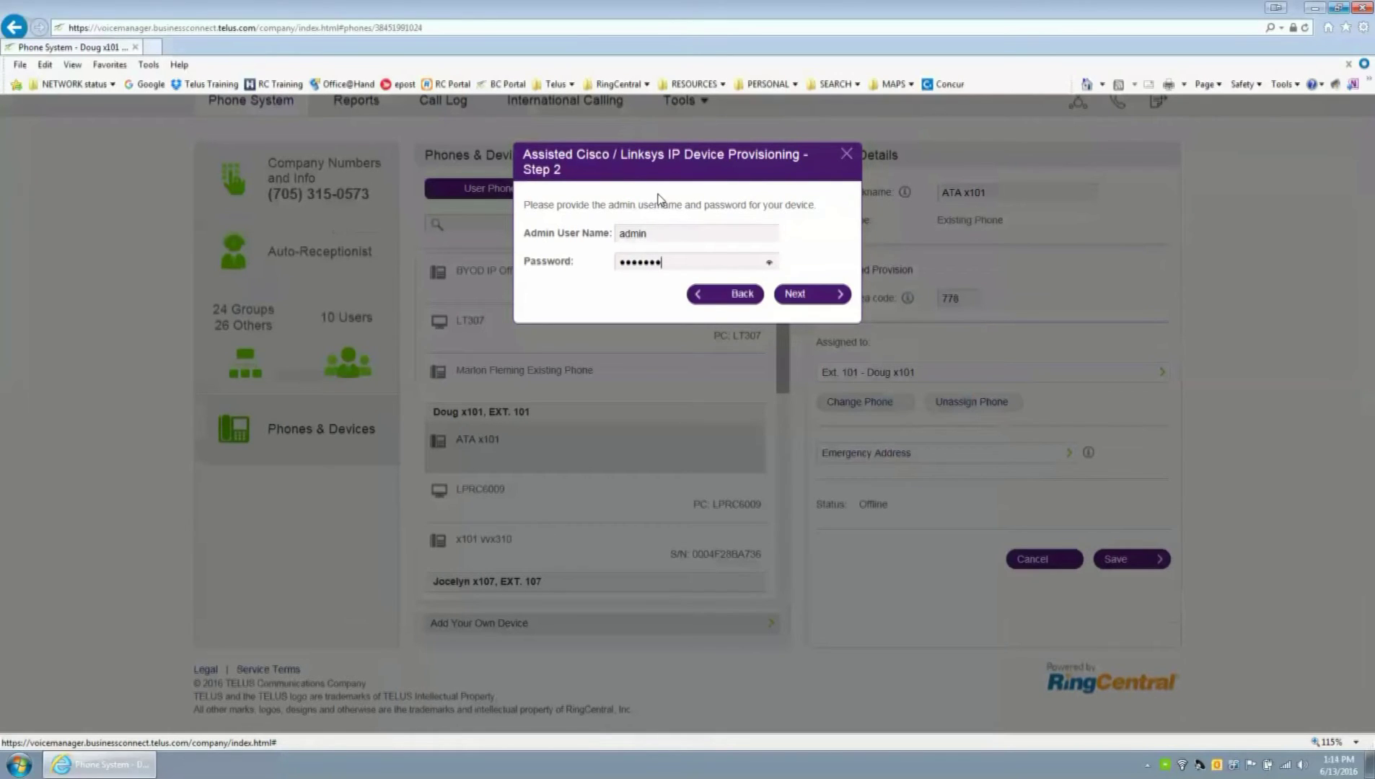
left_click(797, 294)
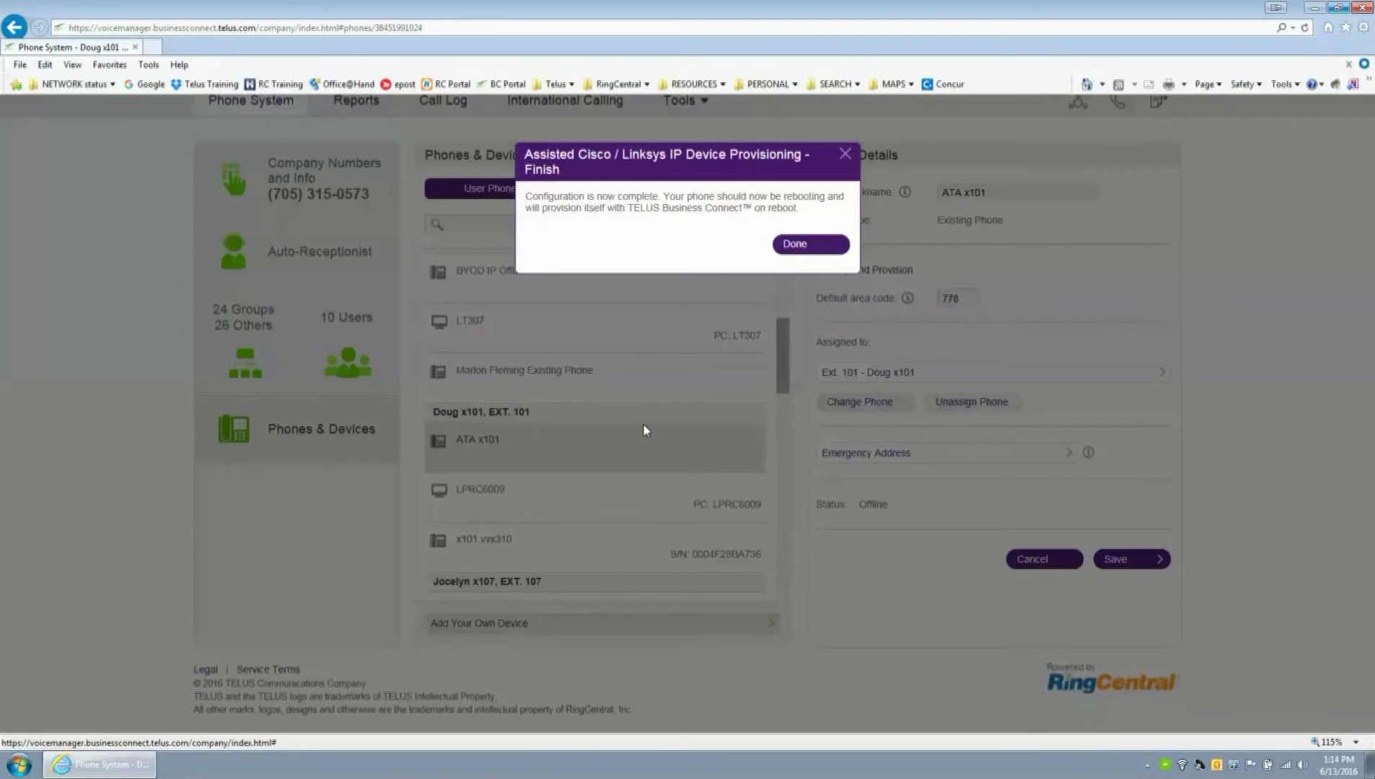
left_click(804, 245)
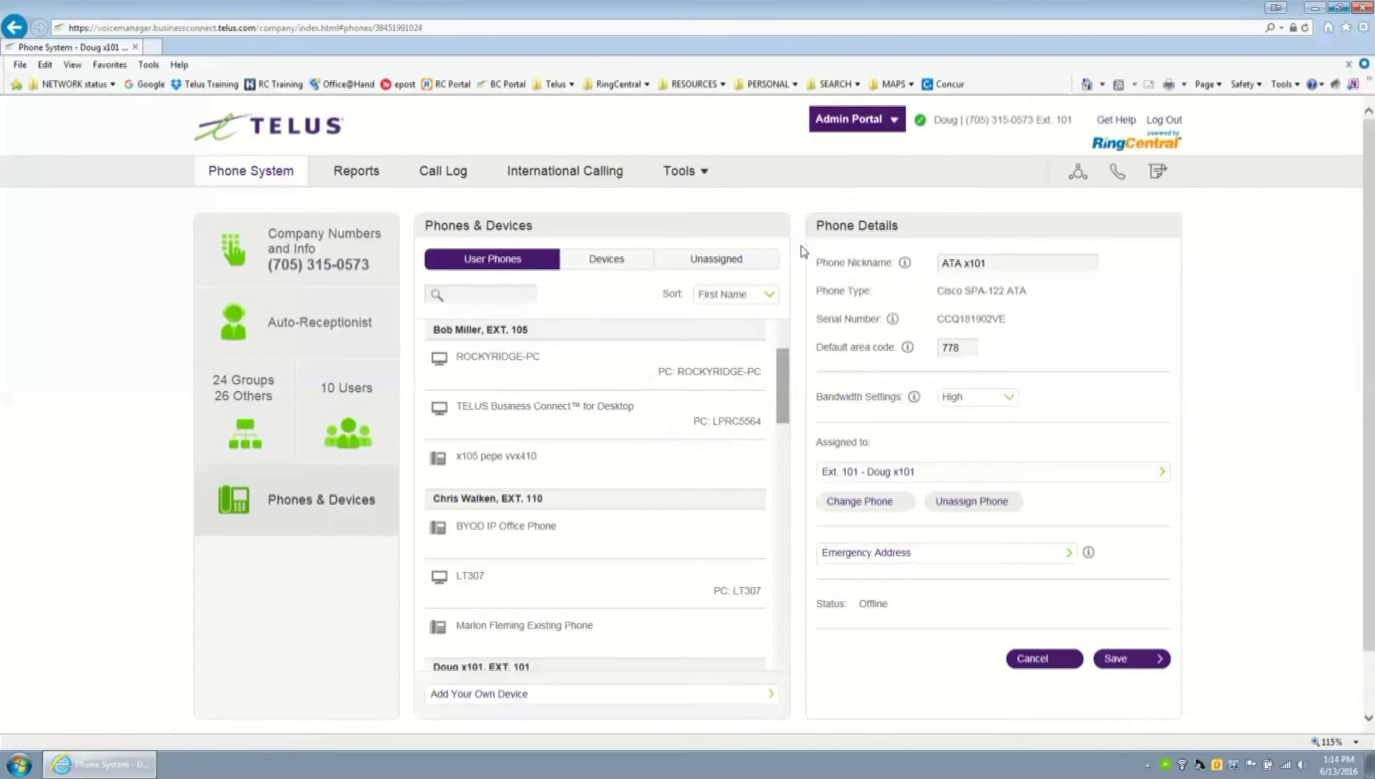
- Save ATA x101's phone details and bring up the Internet Explorer taskbar menu for another window
left_click(1123, 660)
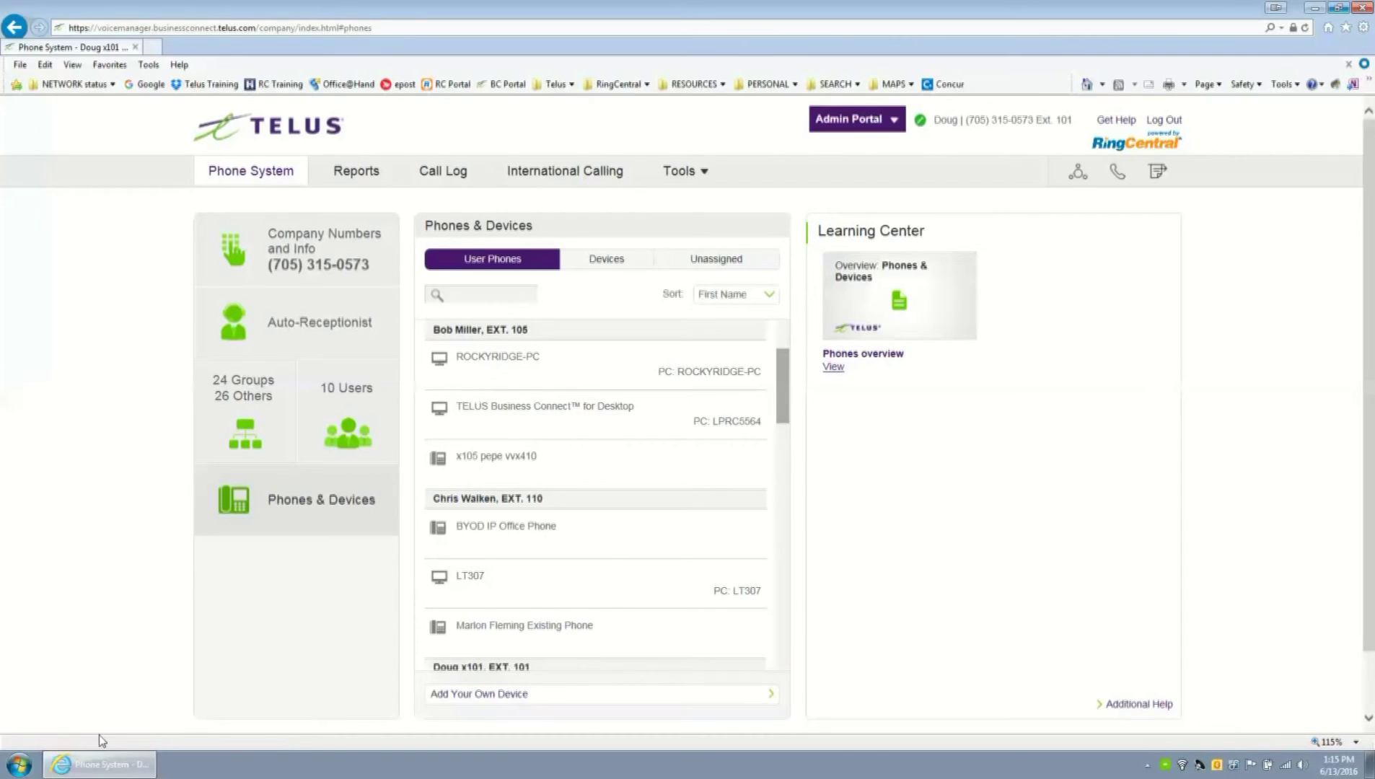
right_click(98, 761)
- Start a new browser window and go to the adapter's configuration page at 192.168.15.1
left_click(92, 696)
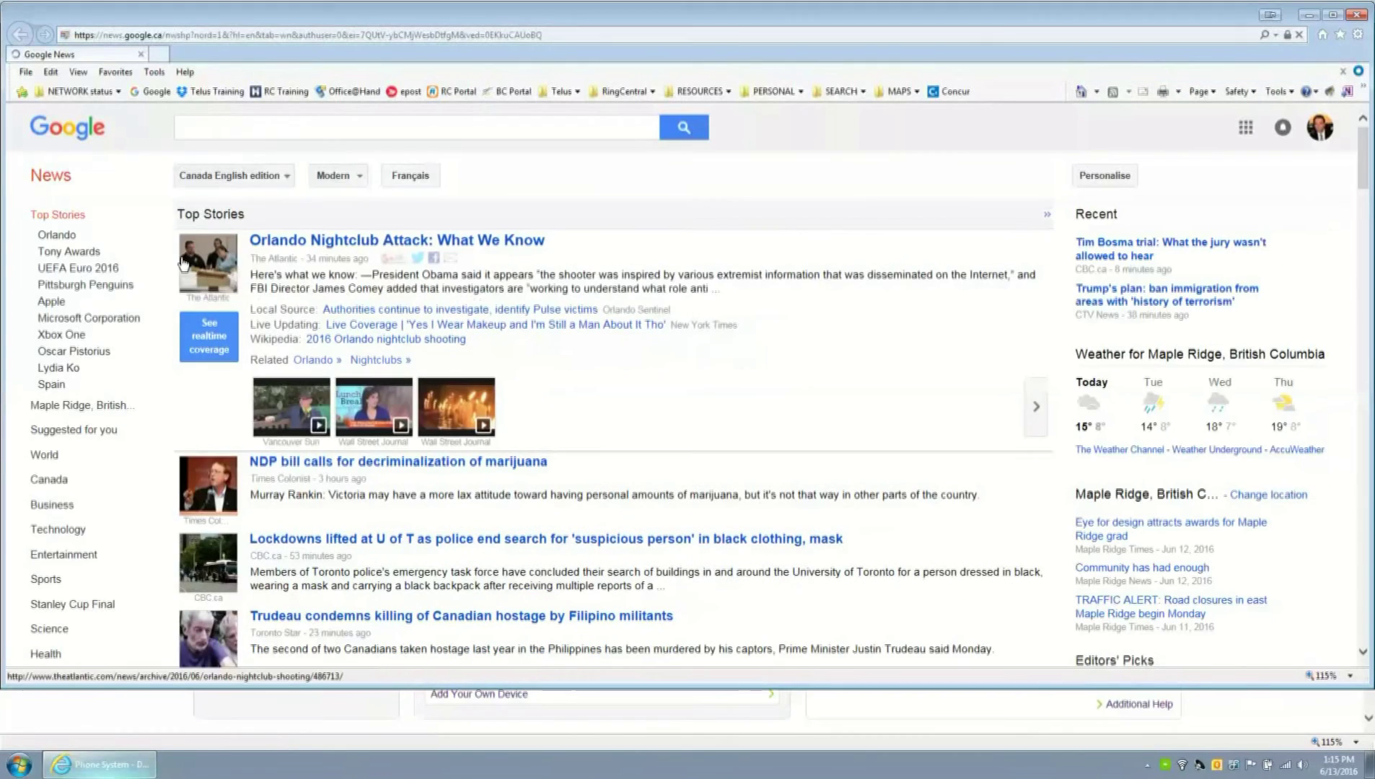
left_click(265, 36)
type("1")
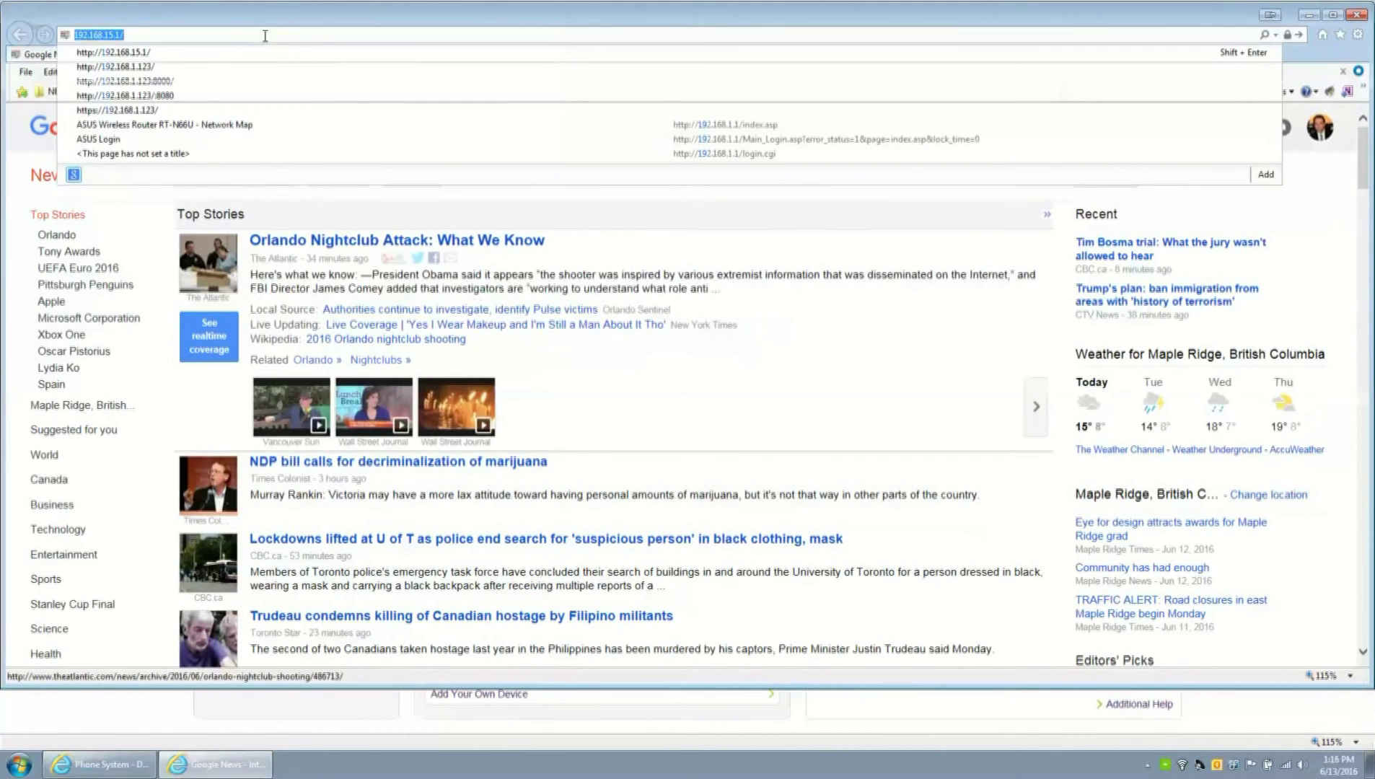
type("2")
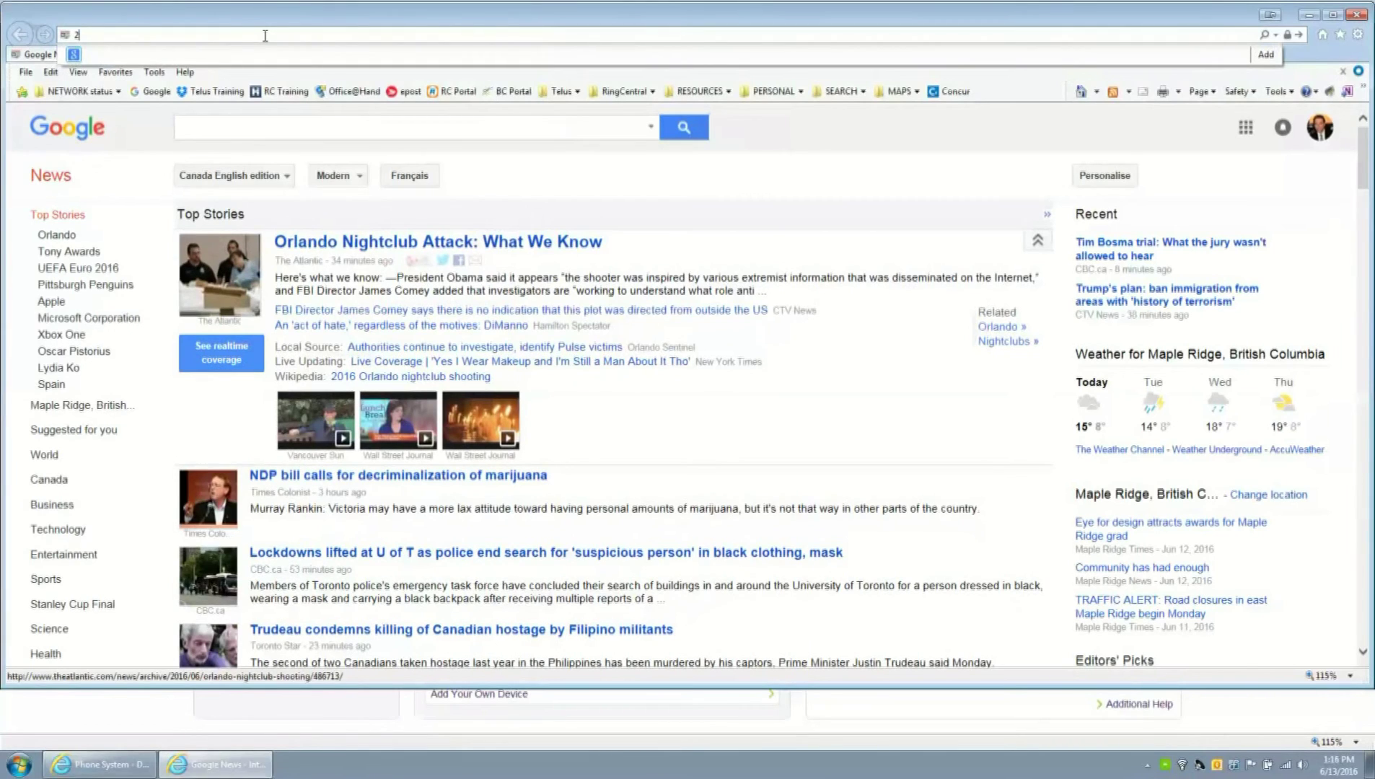
key("BackSpace")
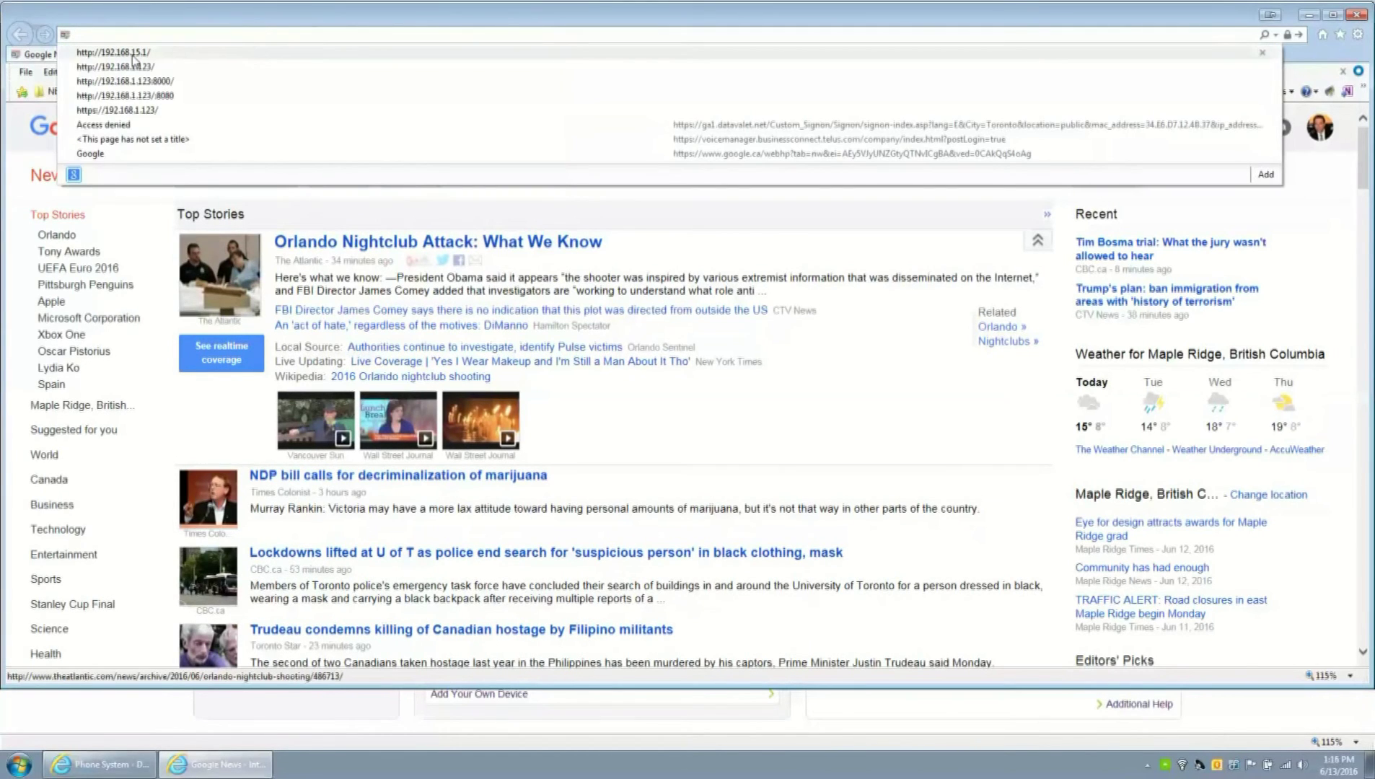
left_click(116, 52)
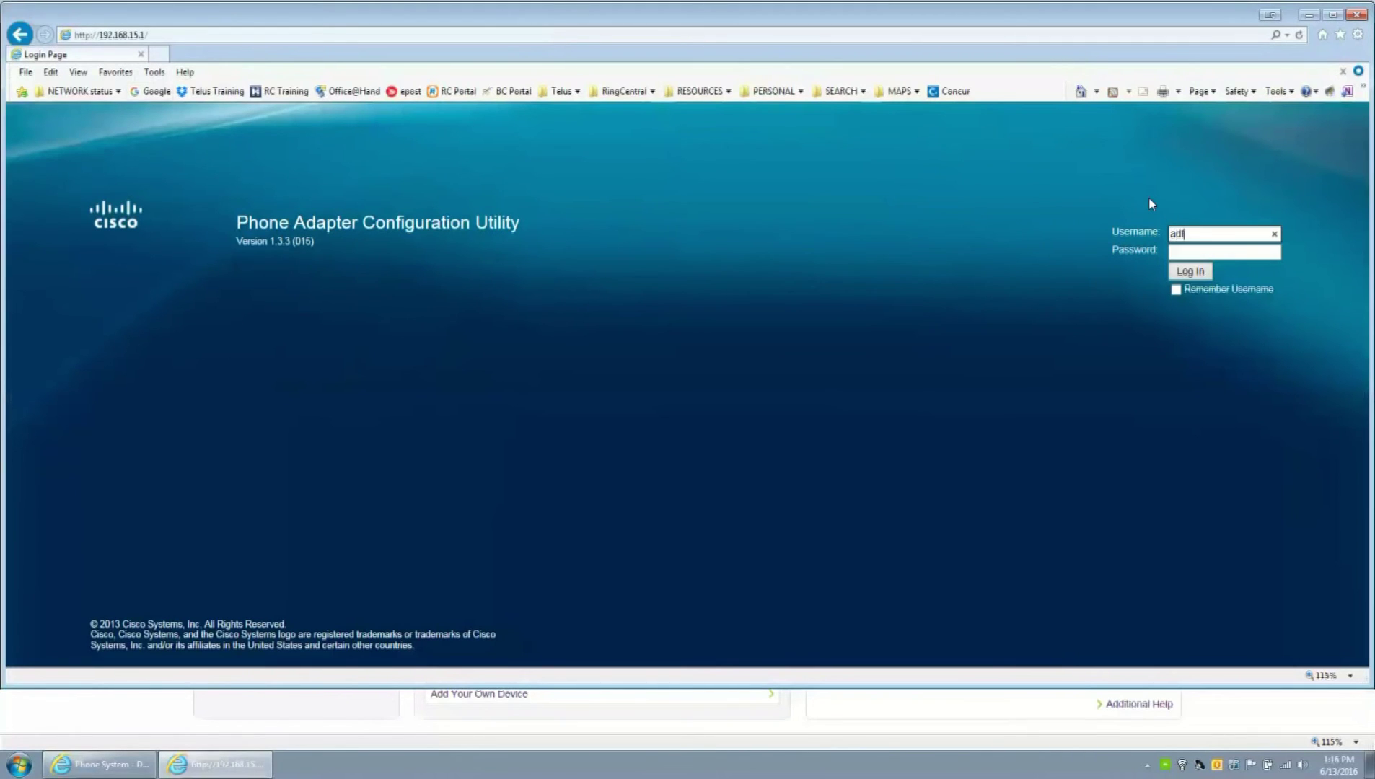
- Sign in as admin with the new password to reach Quick Setup showing Line 1's sip.ringcentral.com proxy
type("admin")
key("Tab")
type("***************")
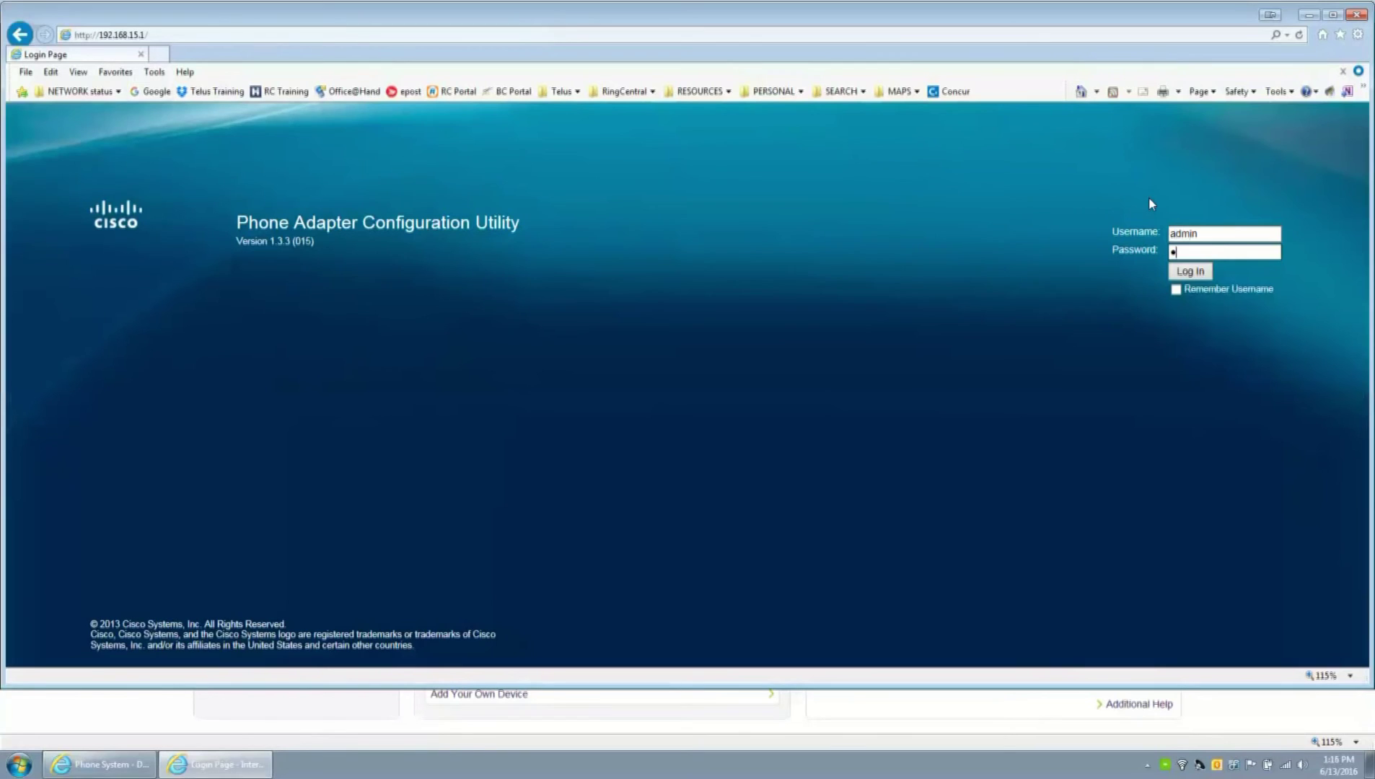
key("Return")
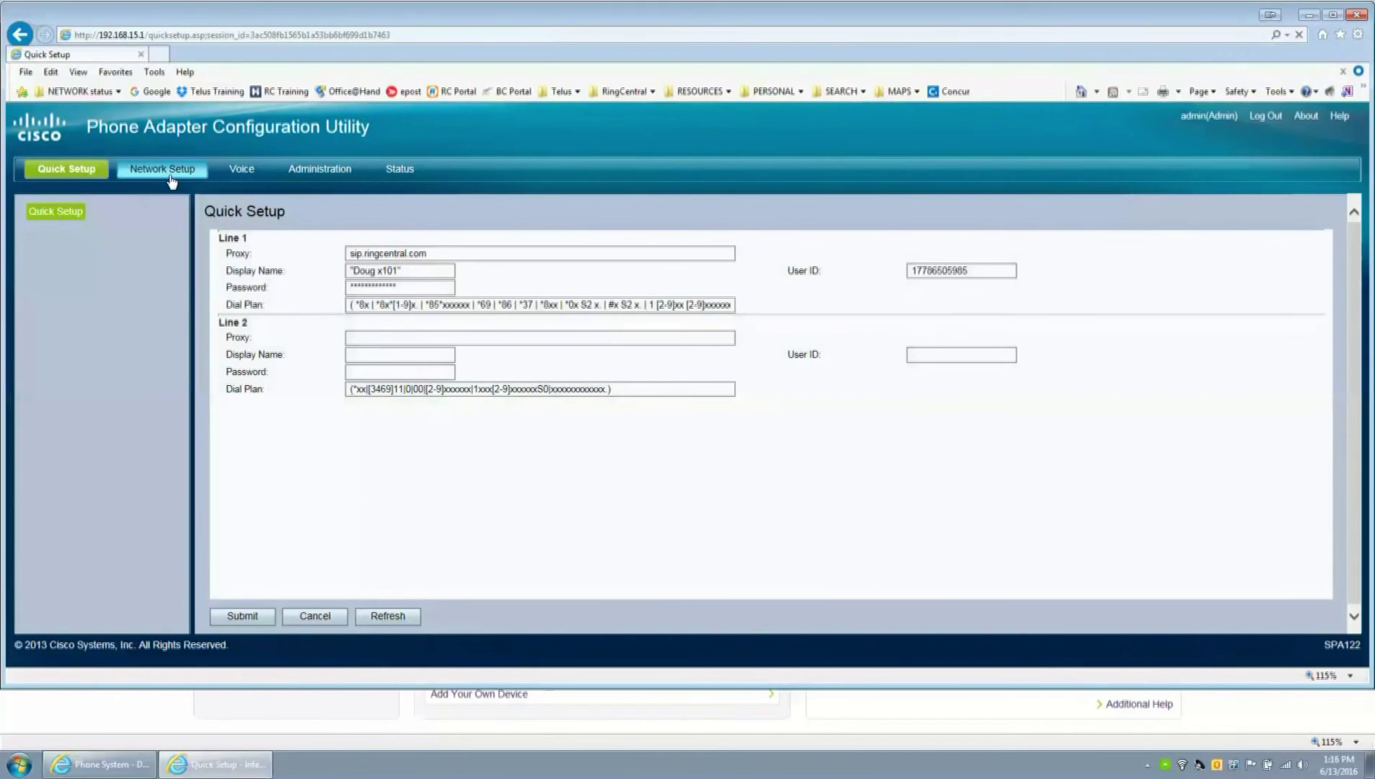
- Bring up the Voice > Line 1 settings page in the adapter utility
left_click(171, 176)
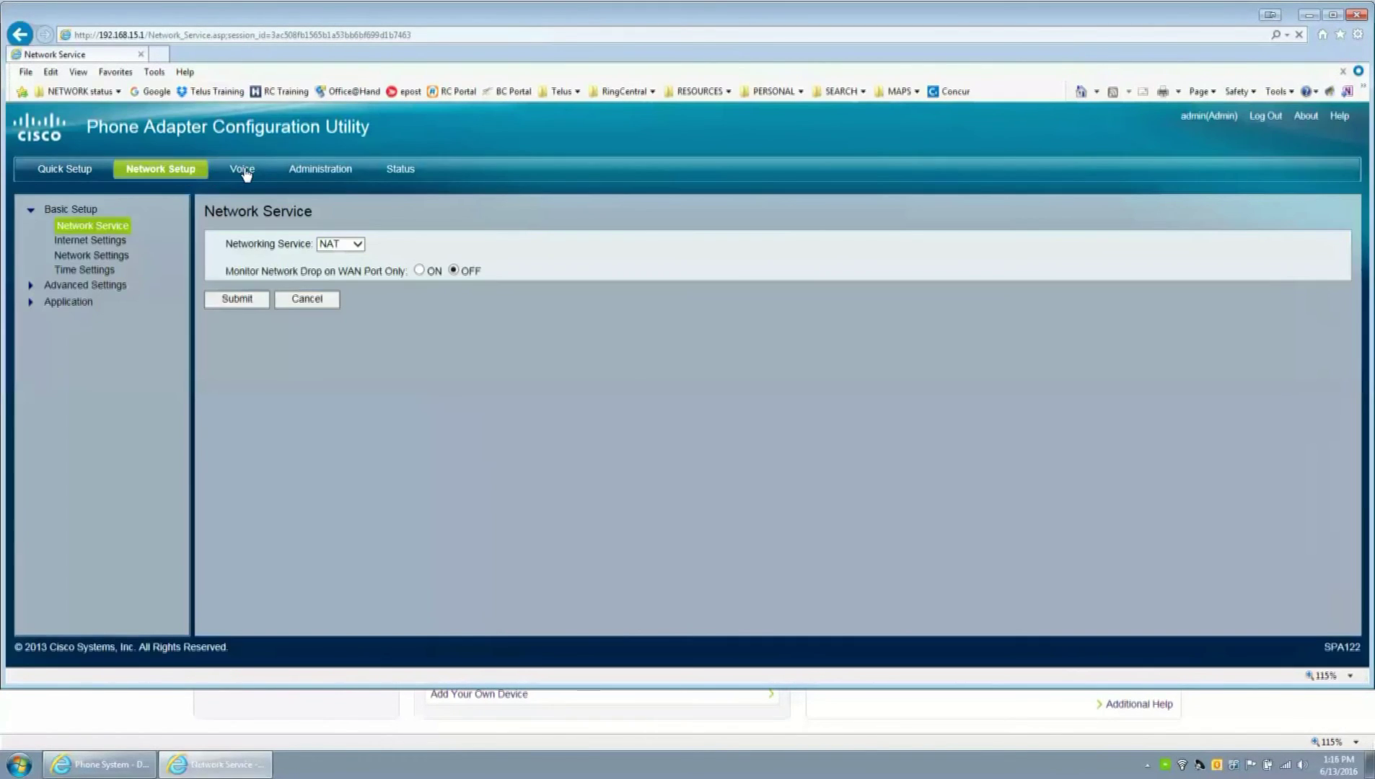
left_click(241, 171)
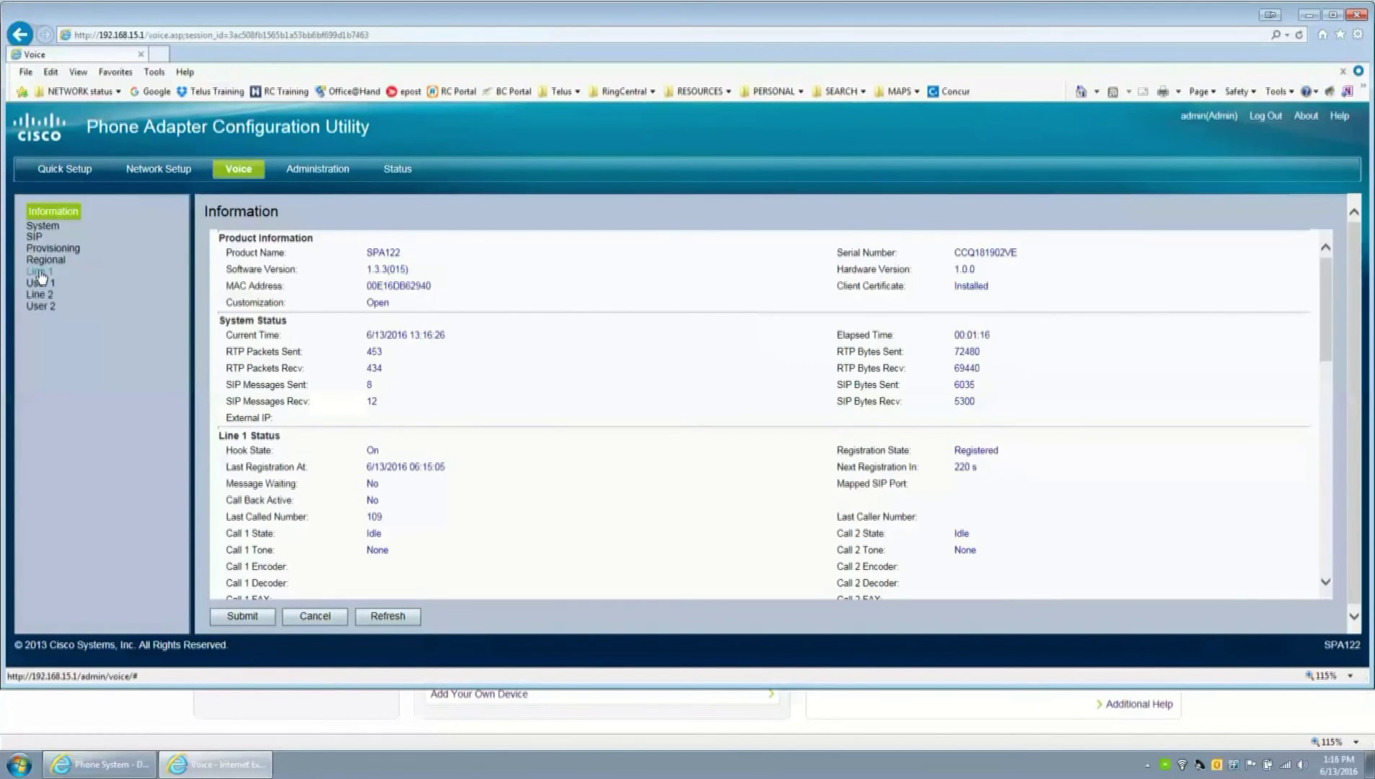
left_click(40, 273)
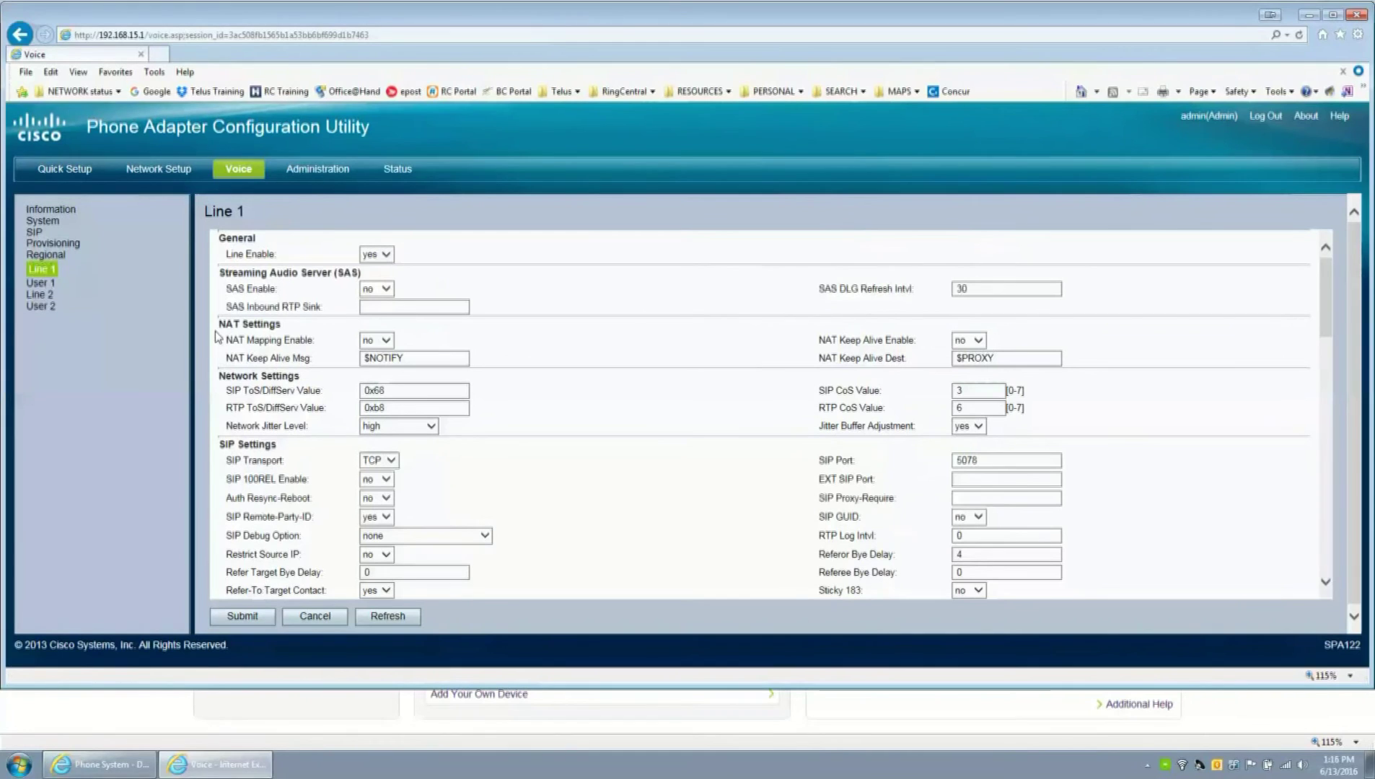
scroll(281, 339, "down", 5)
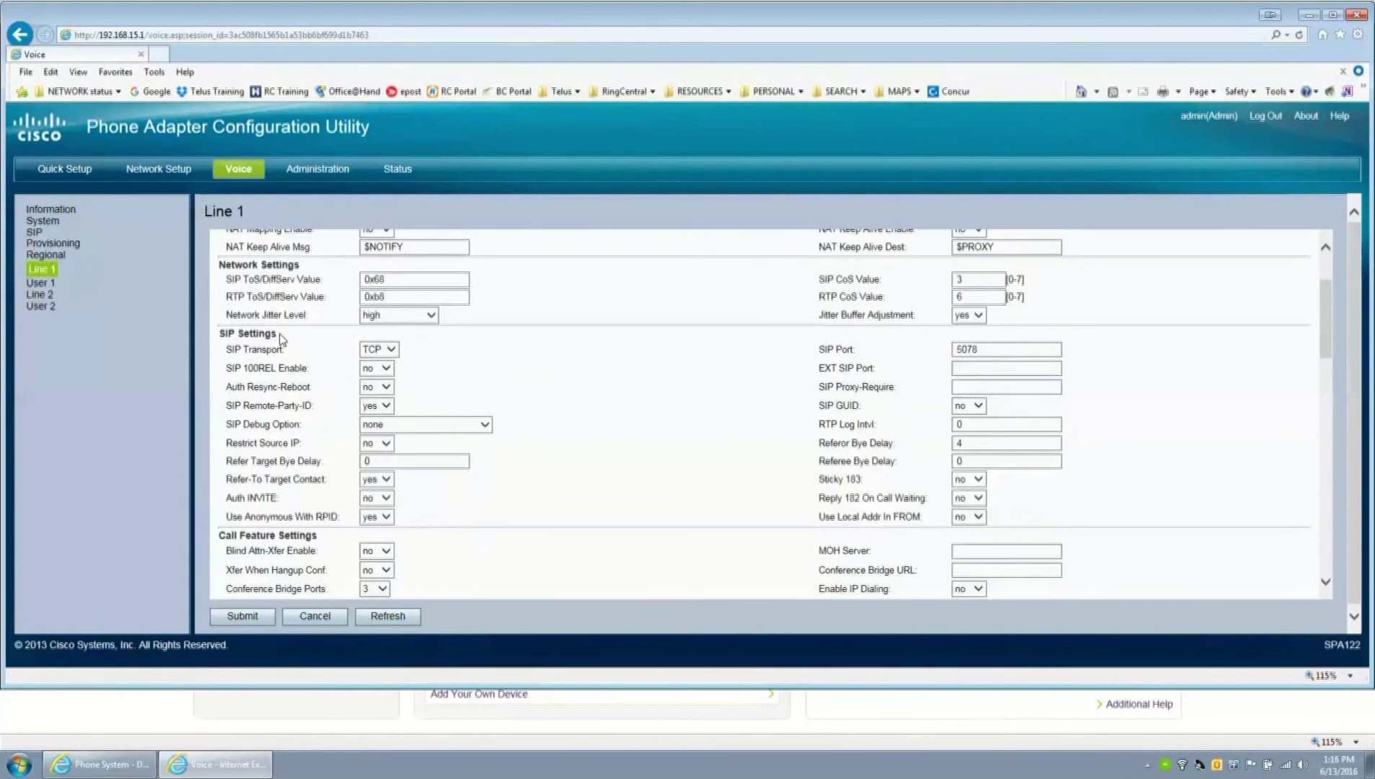
scroll(280, 333, "down", 3)
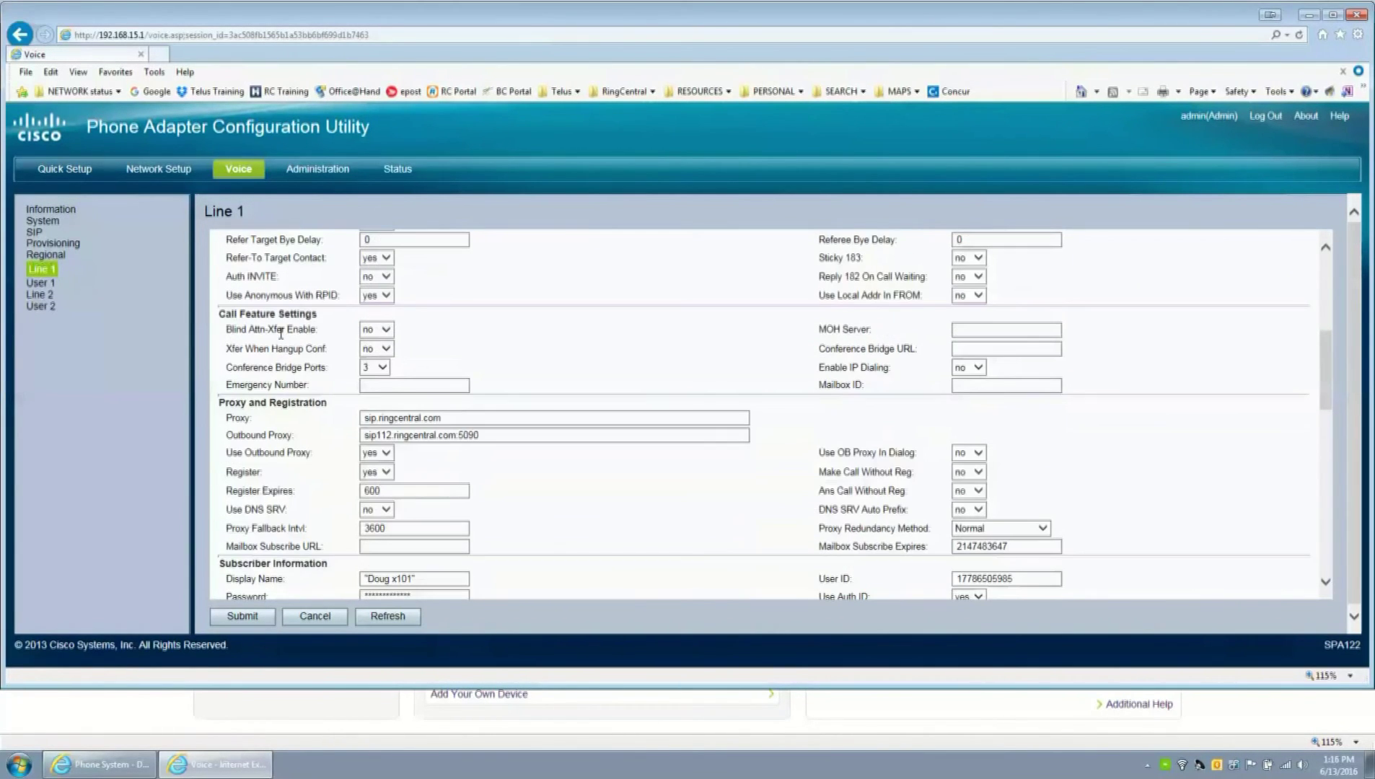
- Search the Line 1 page for '38' and confirm FAX Enable T38 is yes
key("ctrl+f")
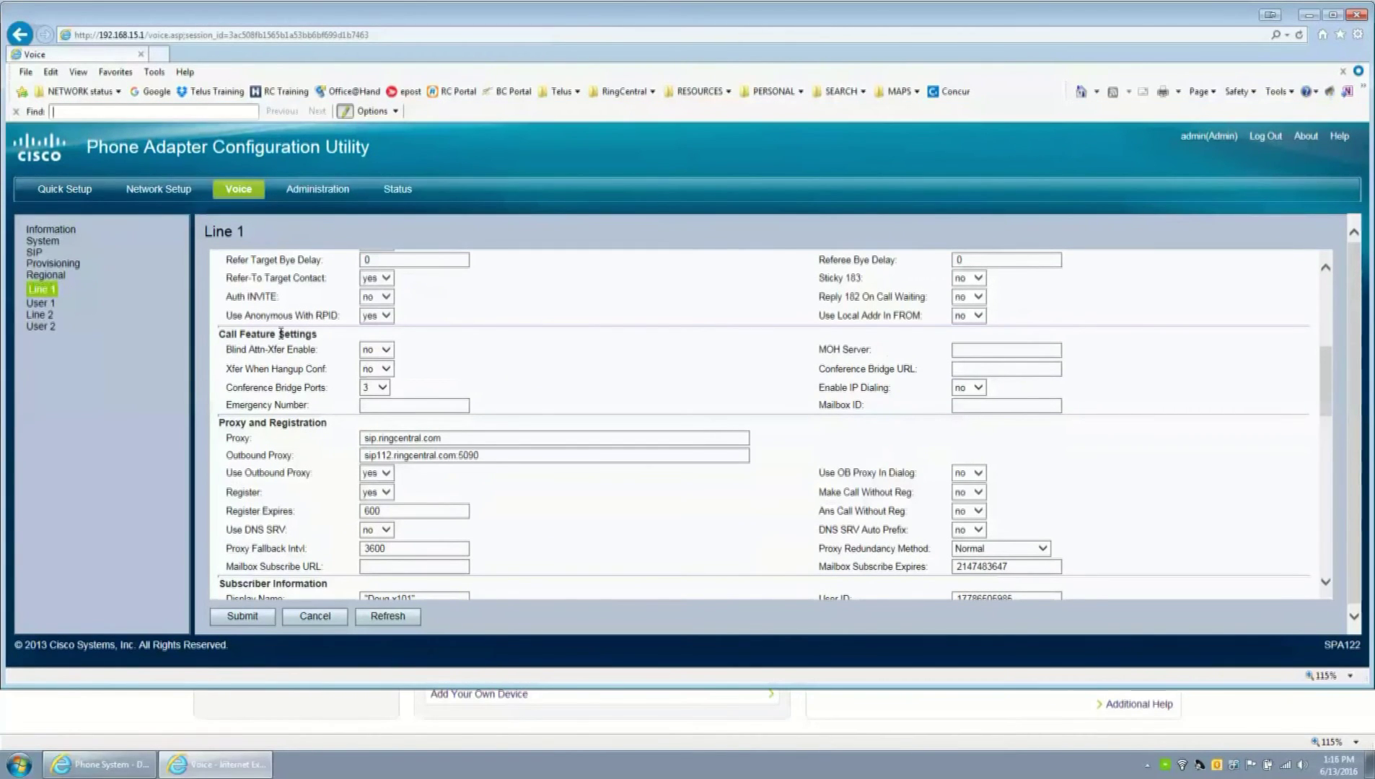
type("38")
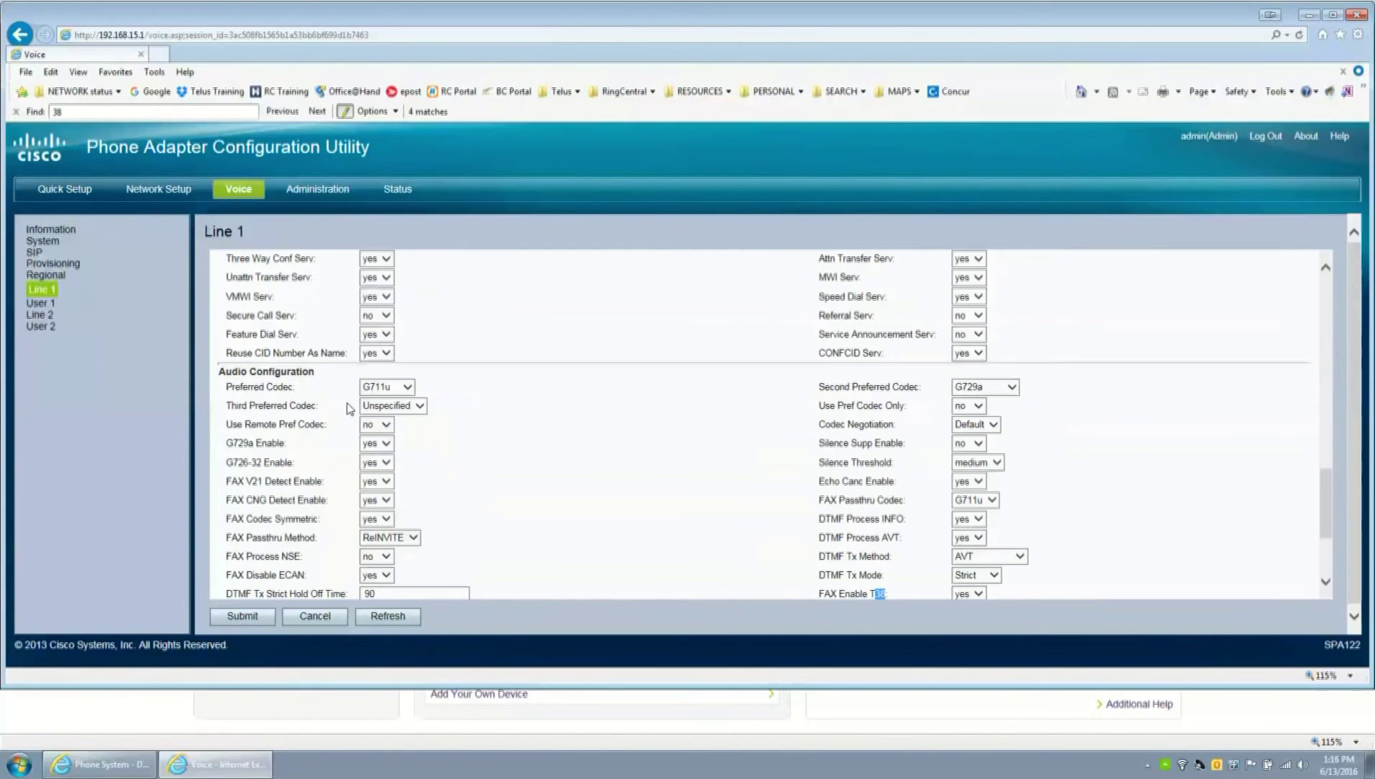
scroll(634, 479, "down", 1)
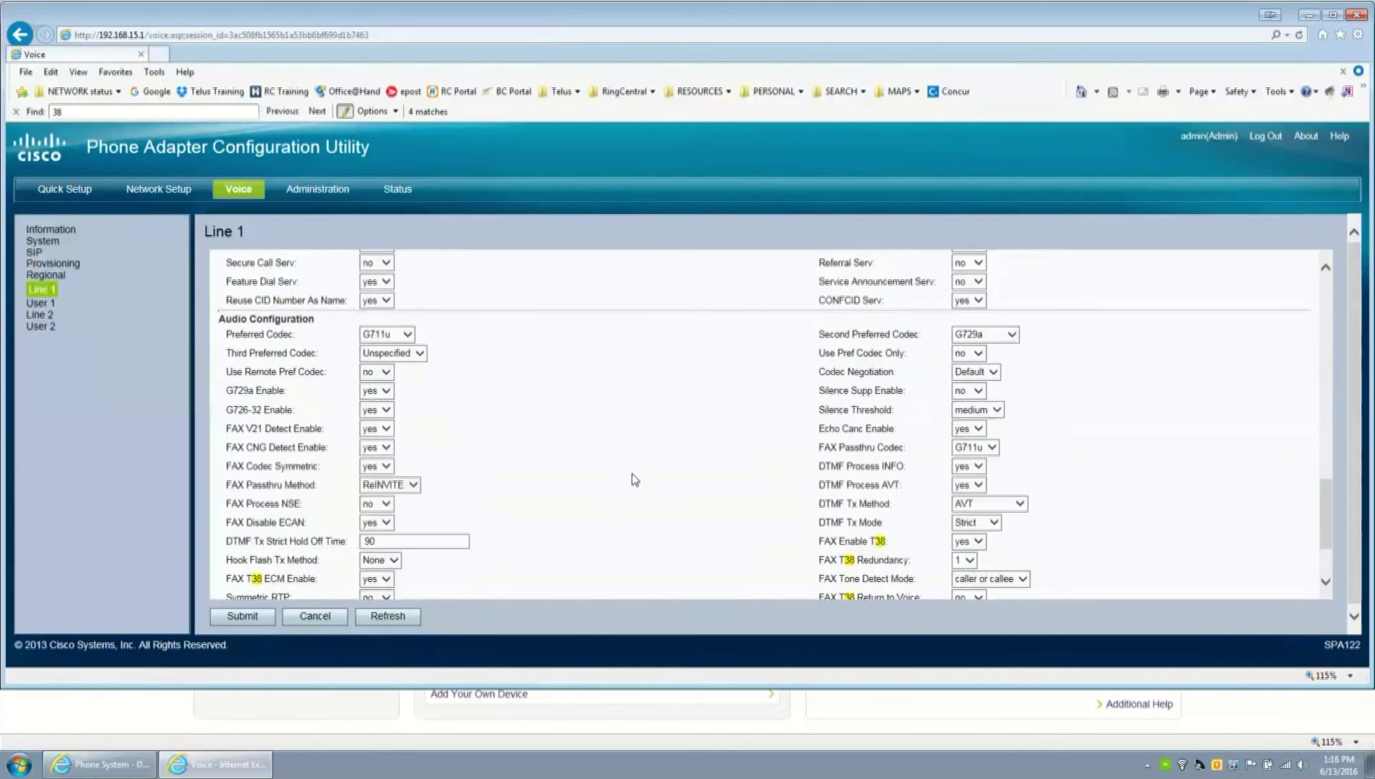
scroll(634, 480, "up", 15)
scroll(660, 482, "down", 4)
scroll(671, 477, "down", 10)
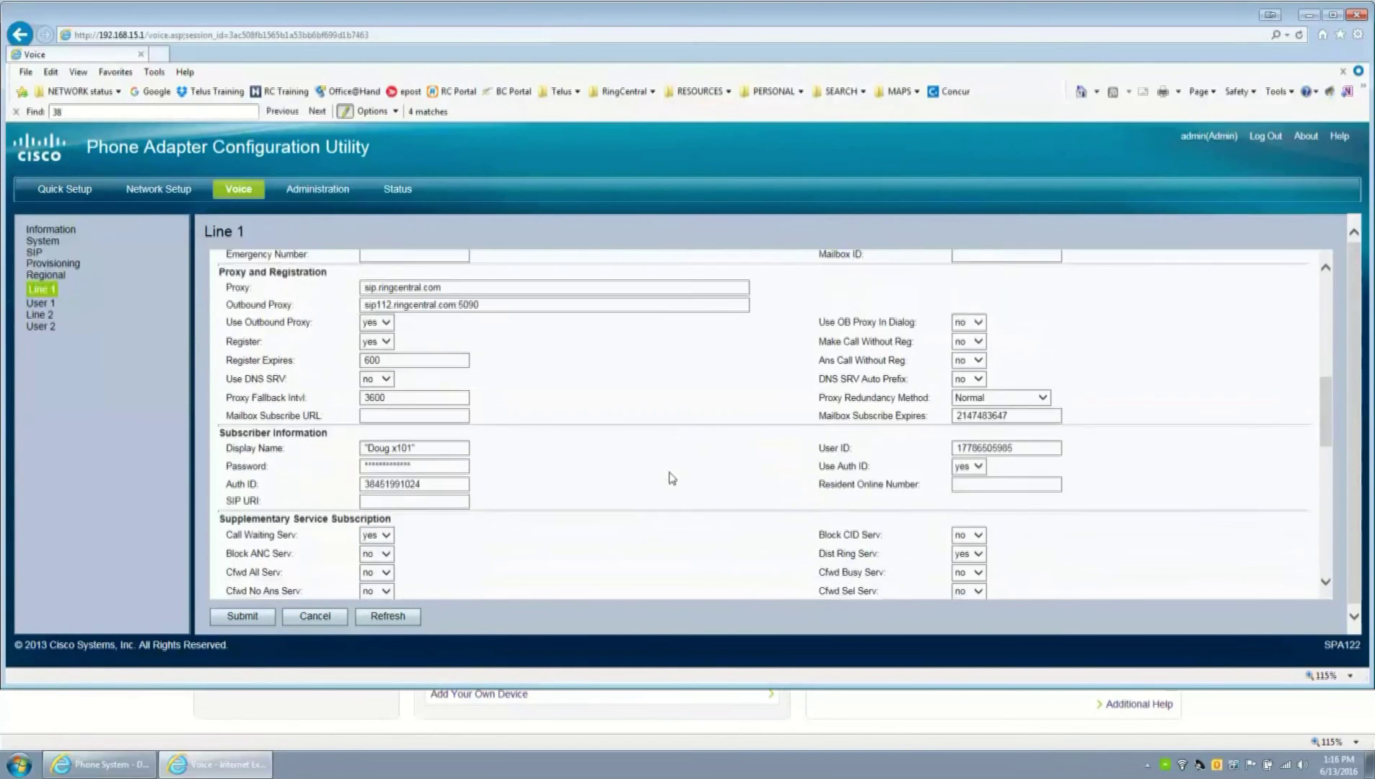
scroll(672, 477, "down", 1)
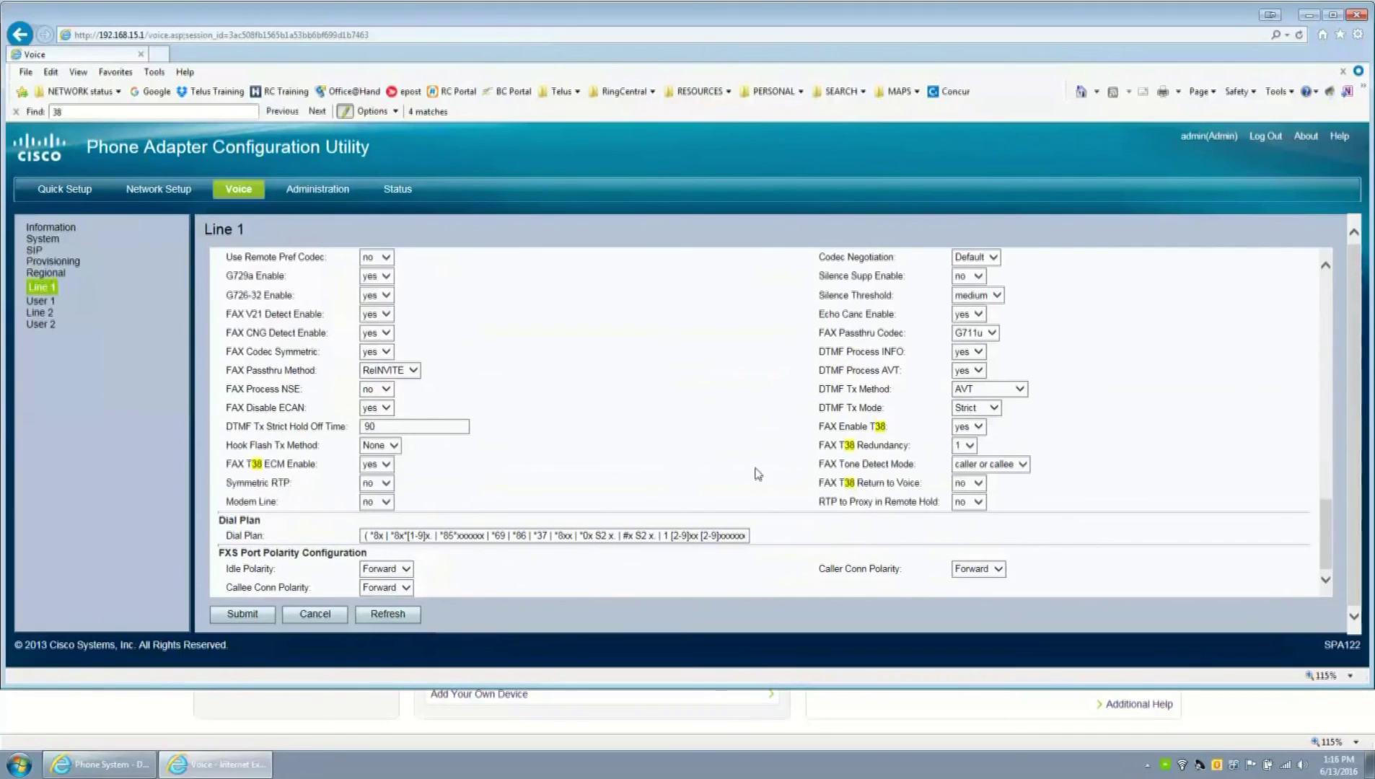
left_click_drag(818, 426, 887, 423)
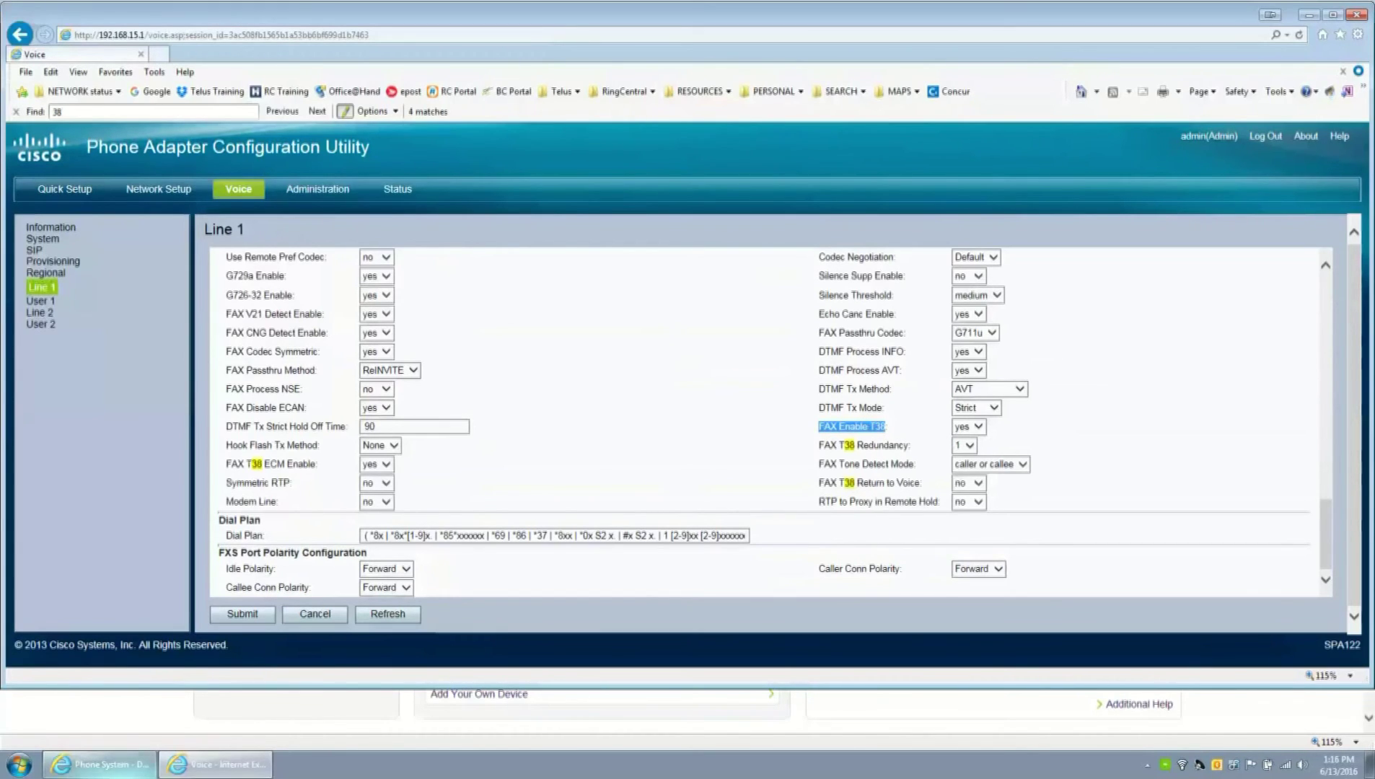
- Change Ext. 101's direct number type from Voice and Fax to Voice only, save, and verify
mouse_move(100, 763)
left_click(100, 699)
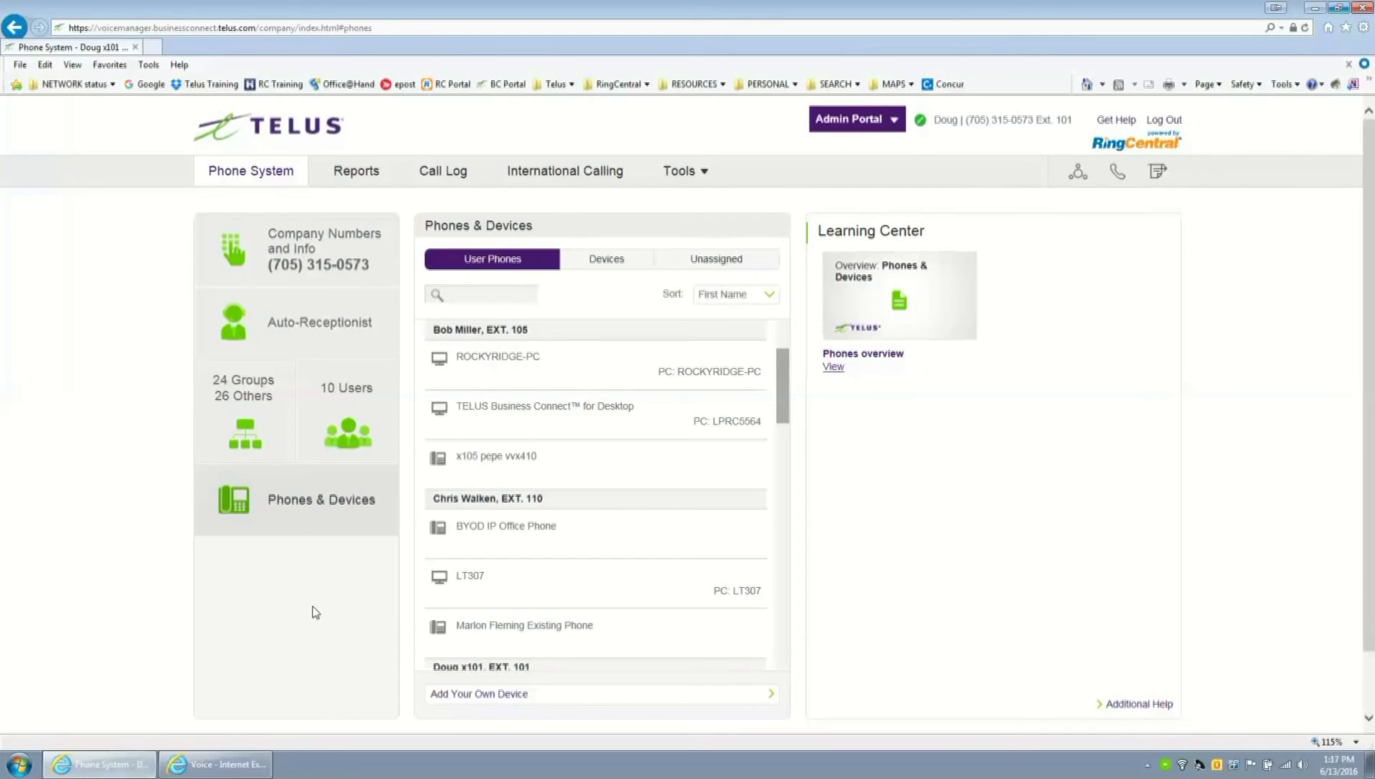
left_click(329, 238)
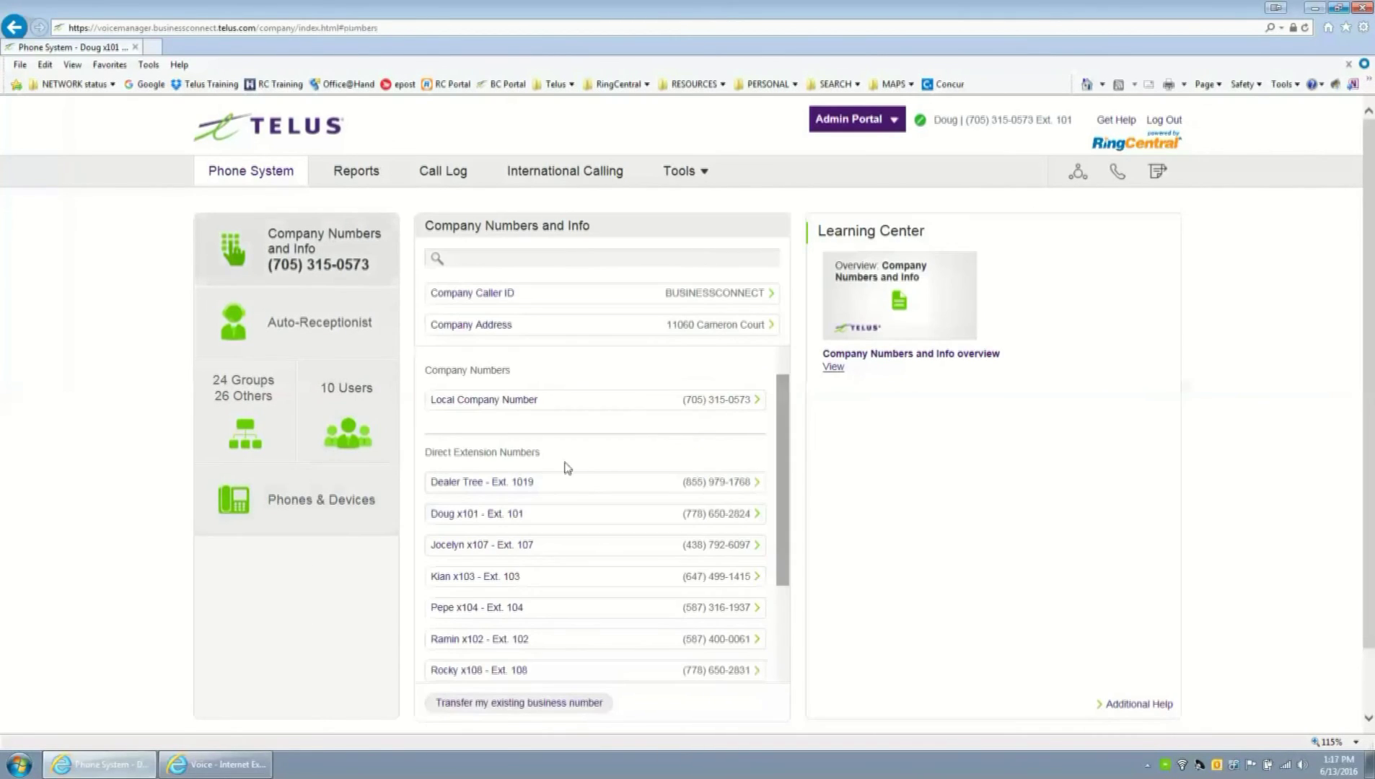
scroll(586, 467, "down", 5)
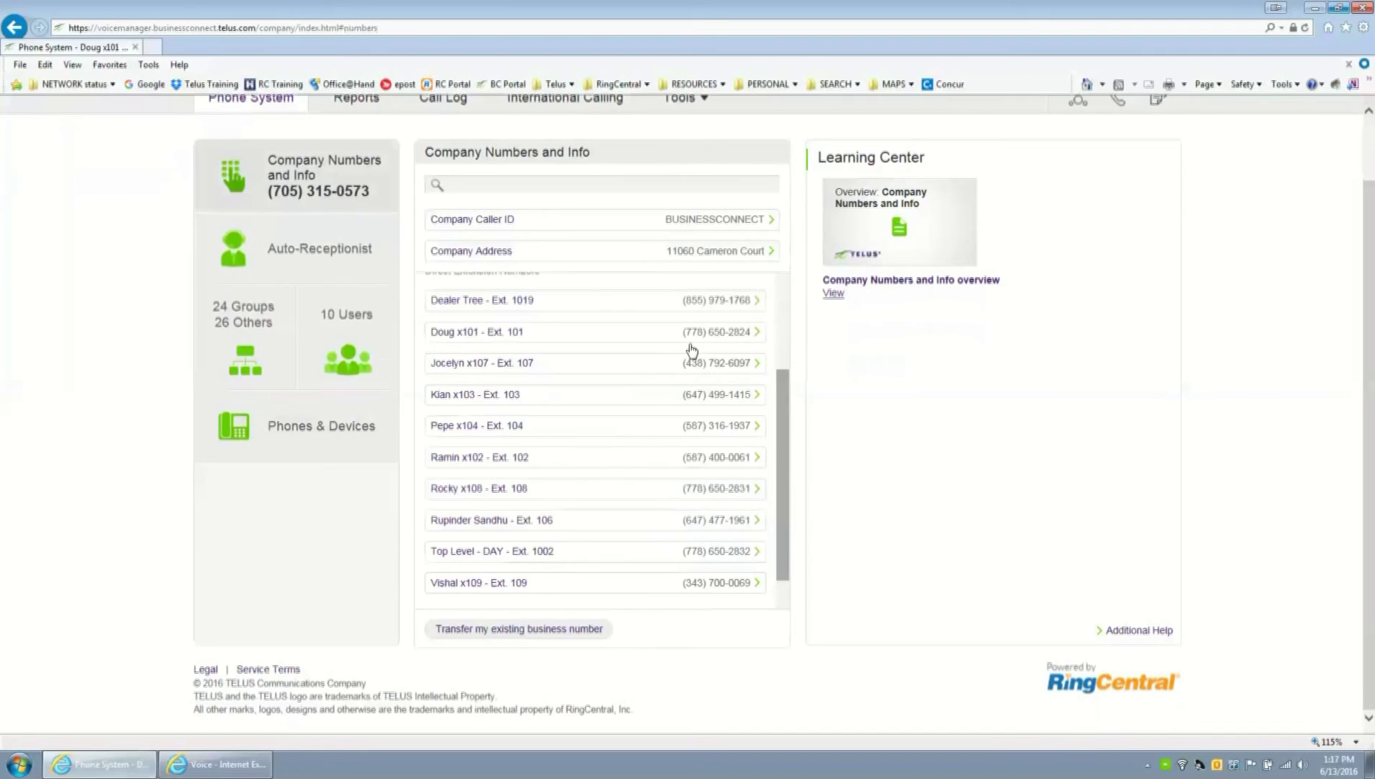
left_click(718, 338)
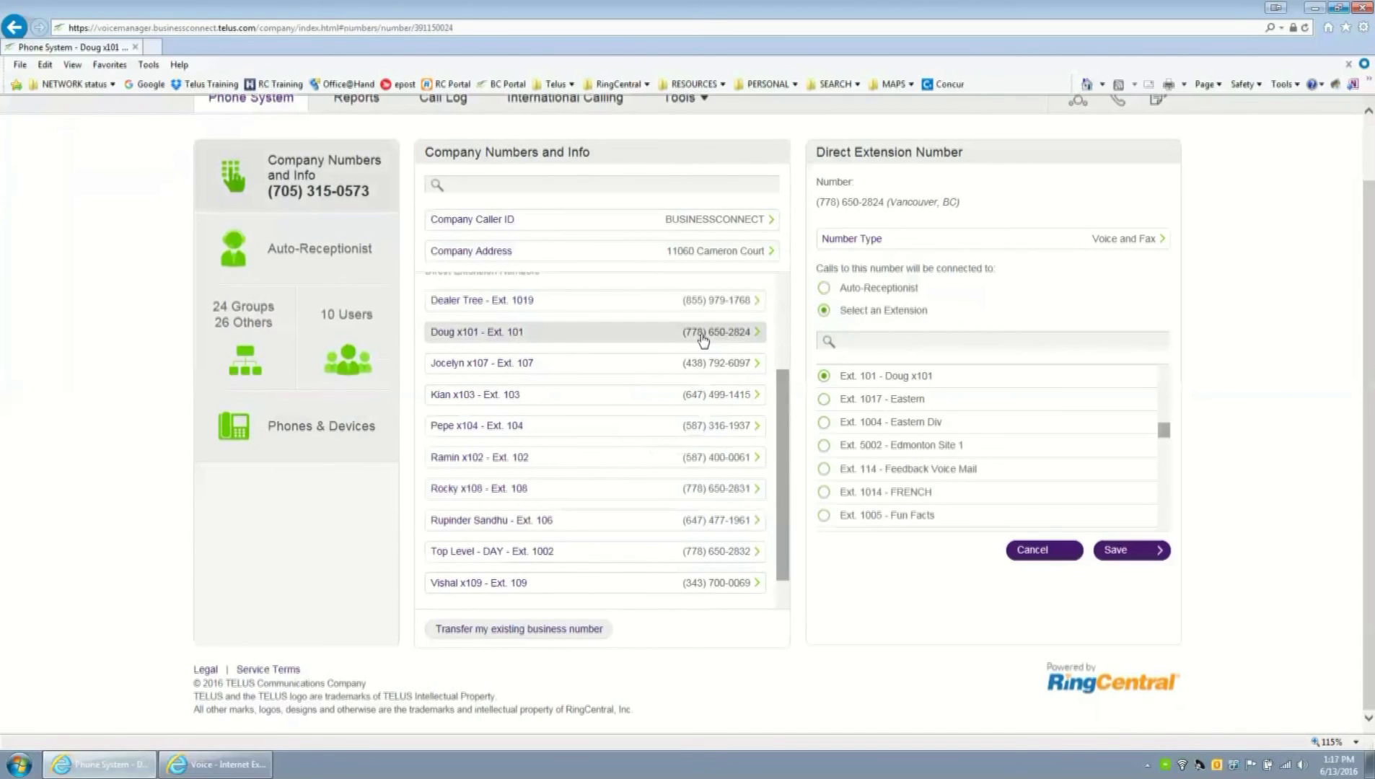
left_click(1107, 239)
left_click(583, 310)
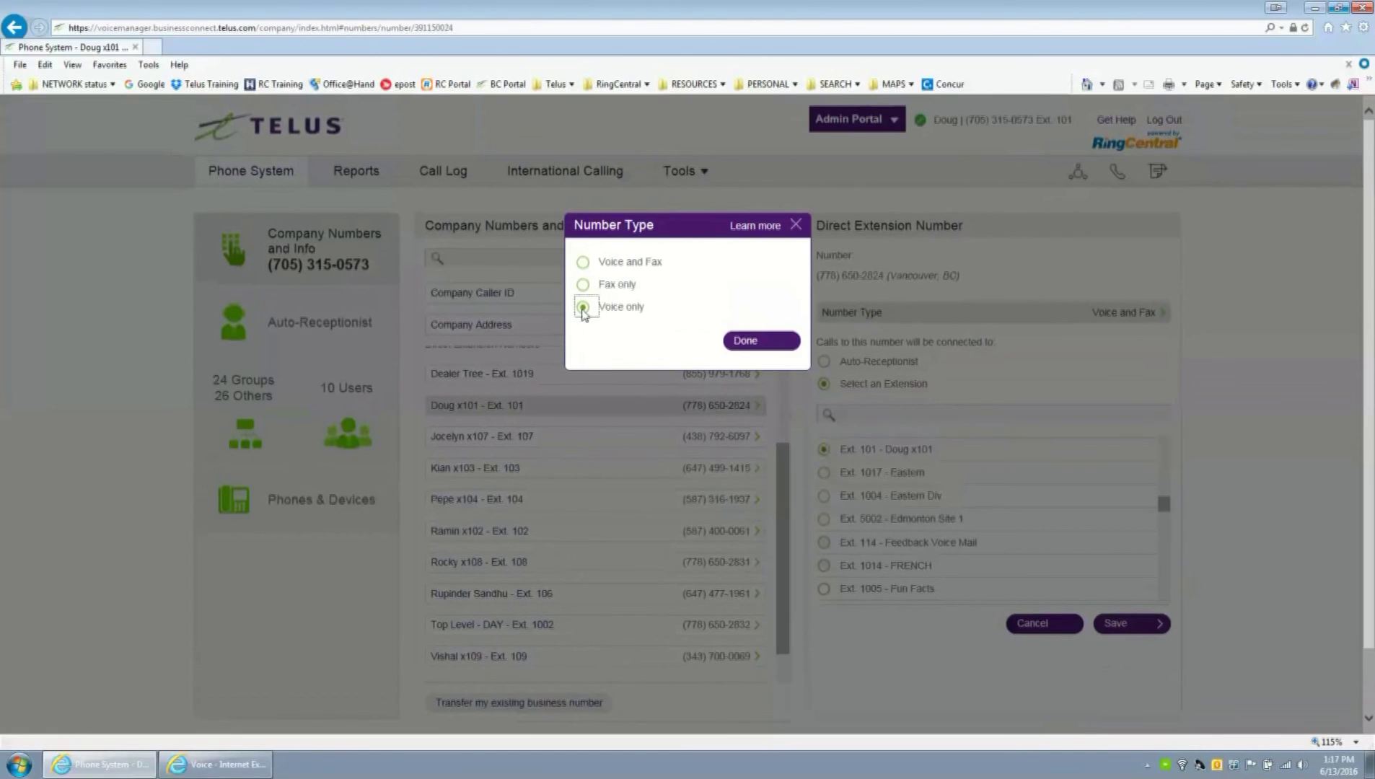
left_click(757, 343)
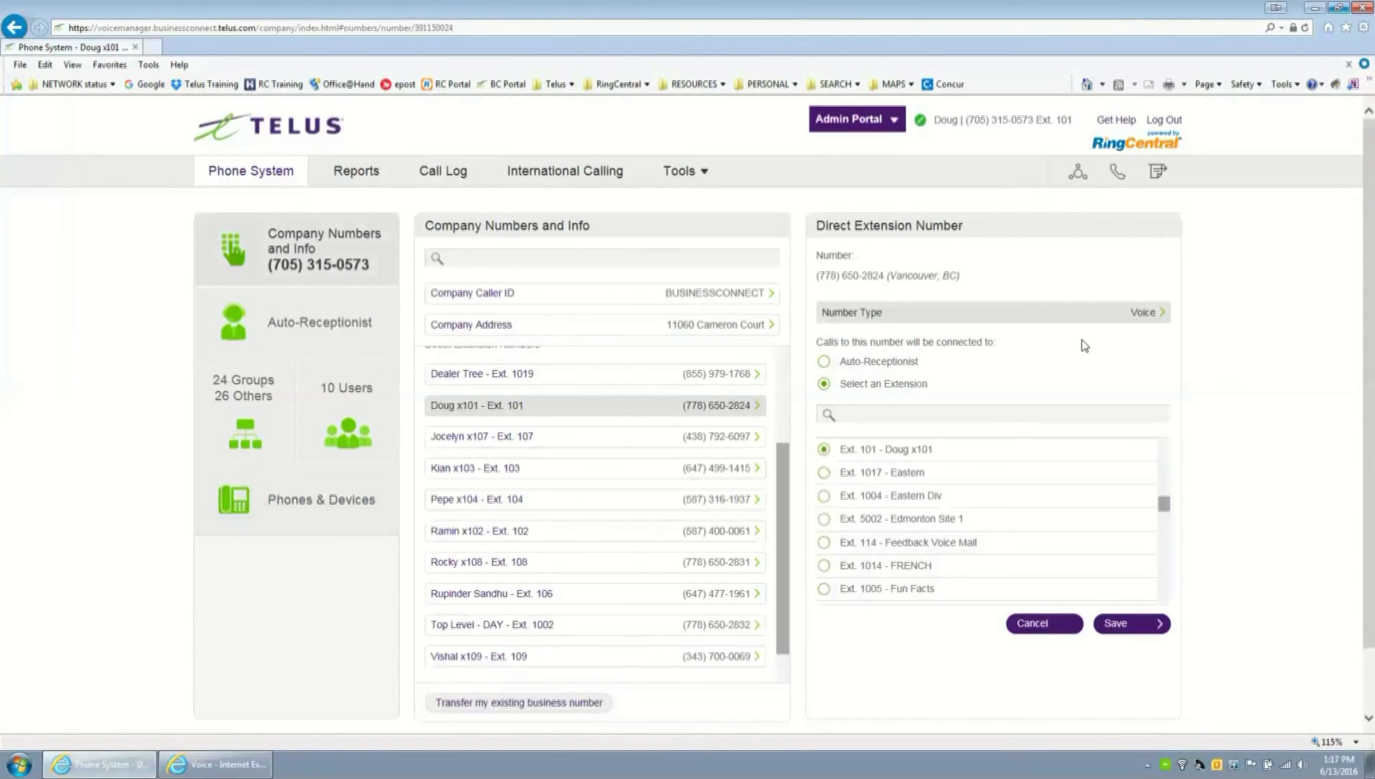
left_click(1124, 625)
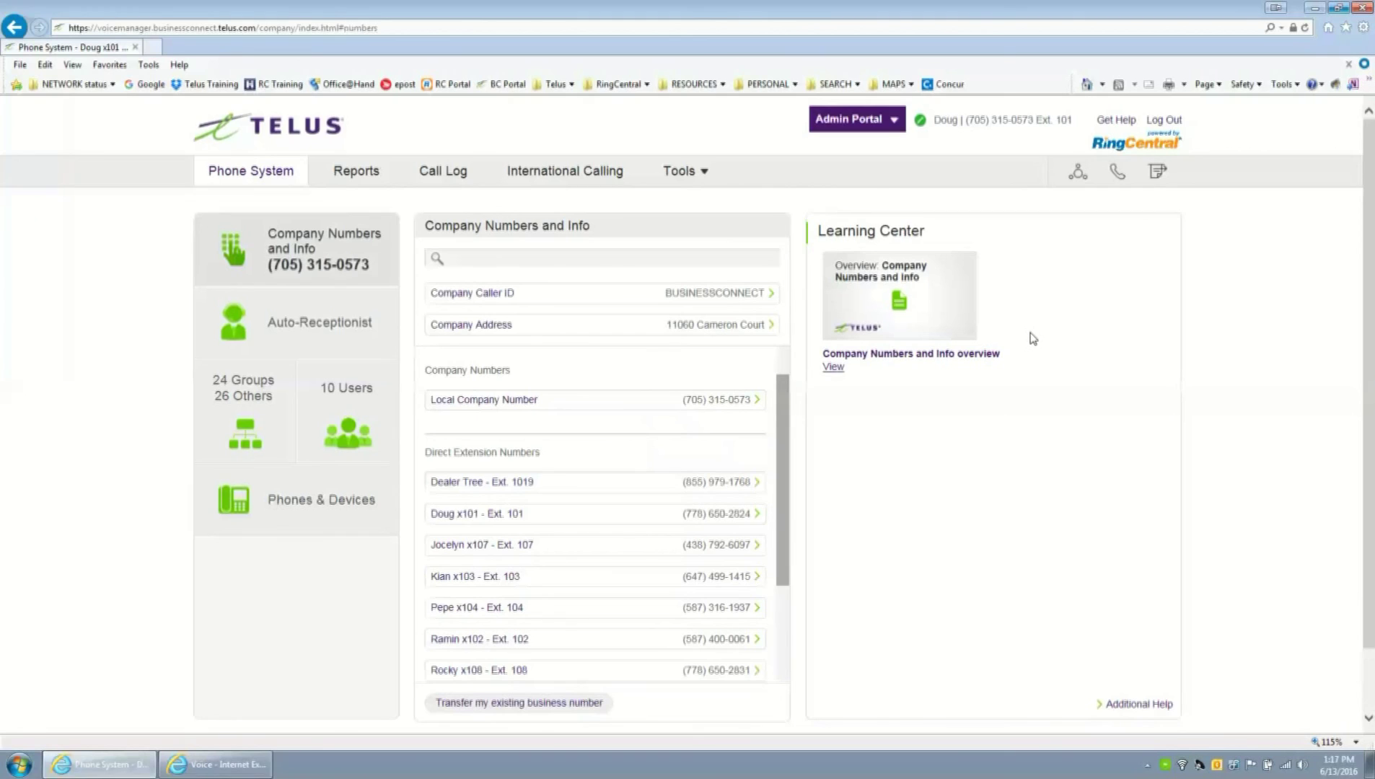
left_click(705, 515)
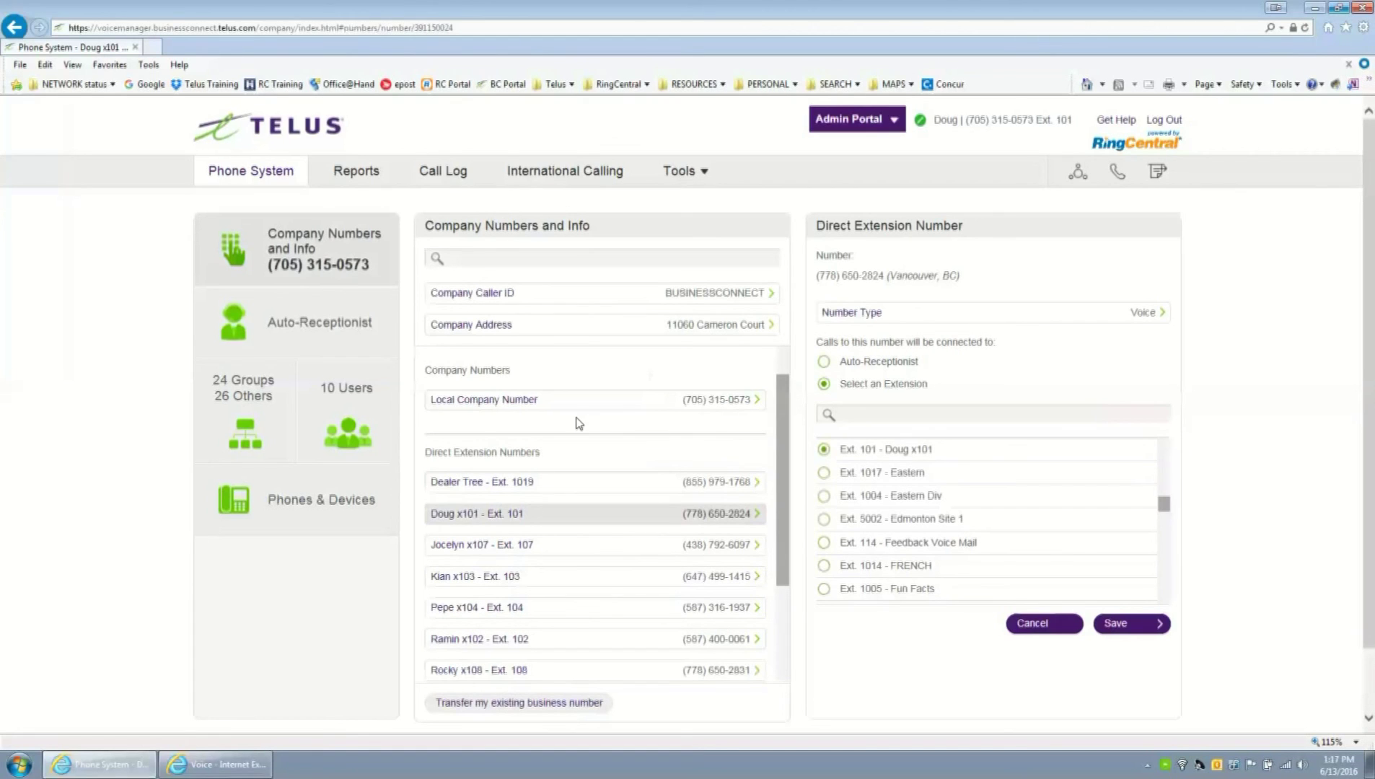
left_click(358, 418)
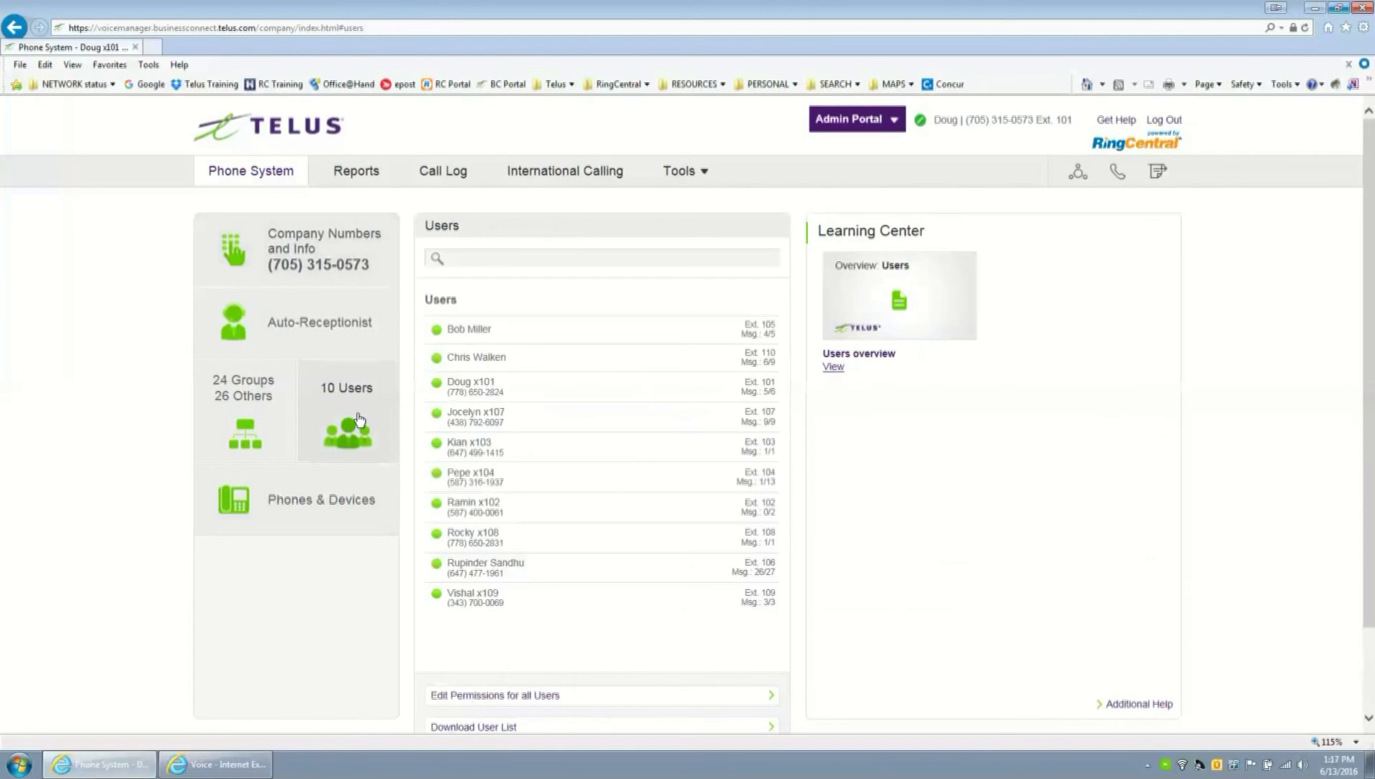
- Forward Doug x101's calls to ATA x101 only, turning off vvx310, Home and Mobile, then save
left_click(476, 390)
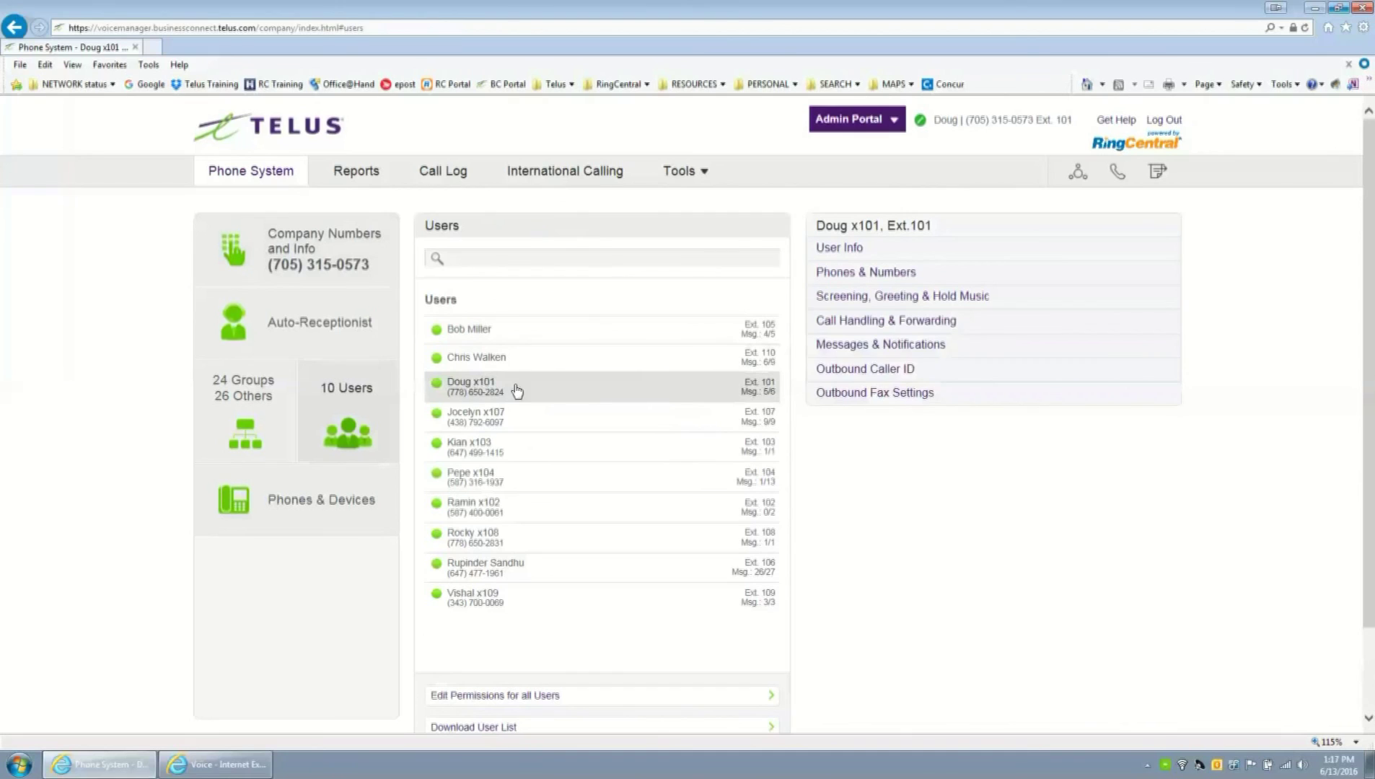
left_click(849, 326)
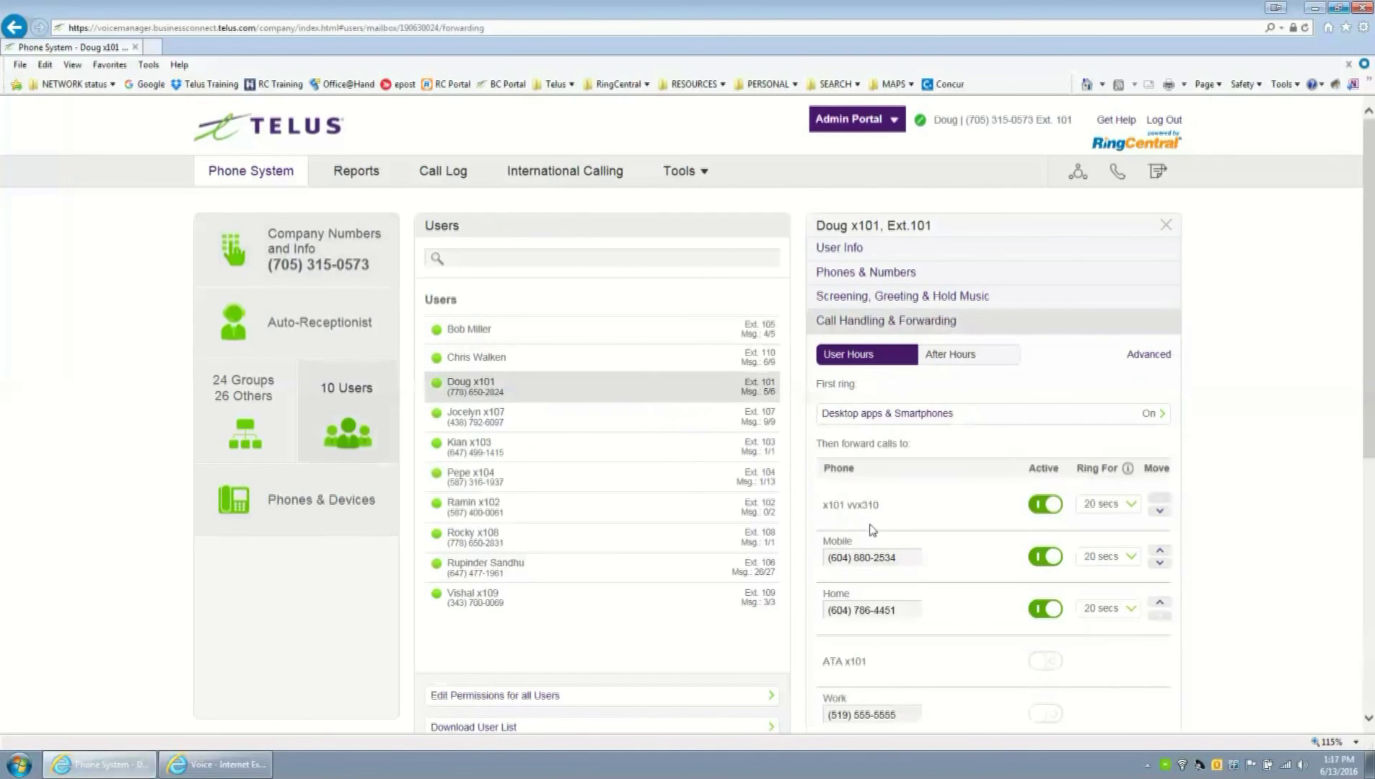
left_click(1045, 661)
left_click(1045, 609)
left_click(1045, 557)
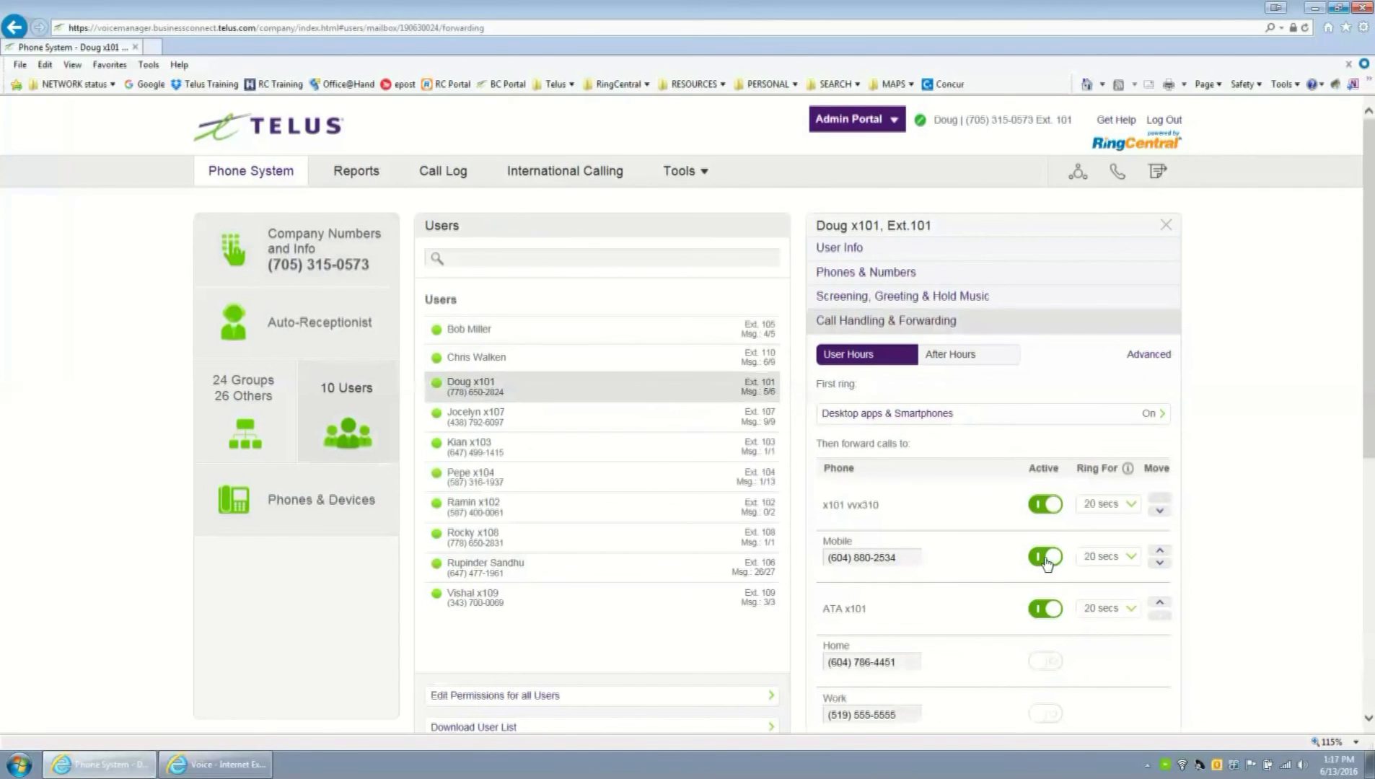
left_click(1045, 504)
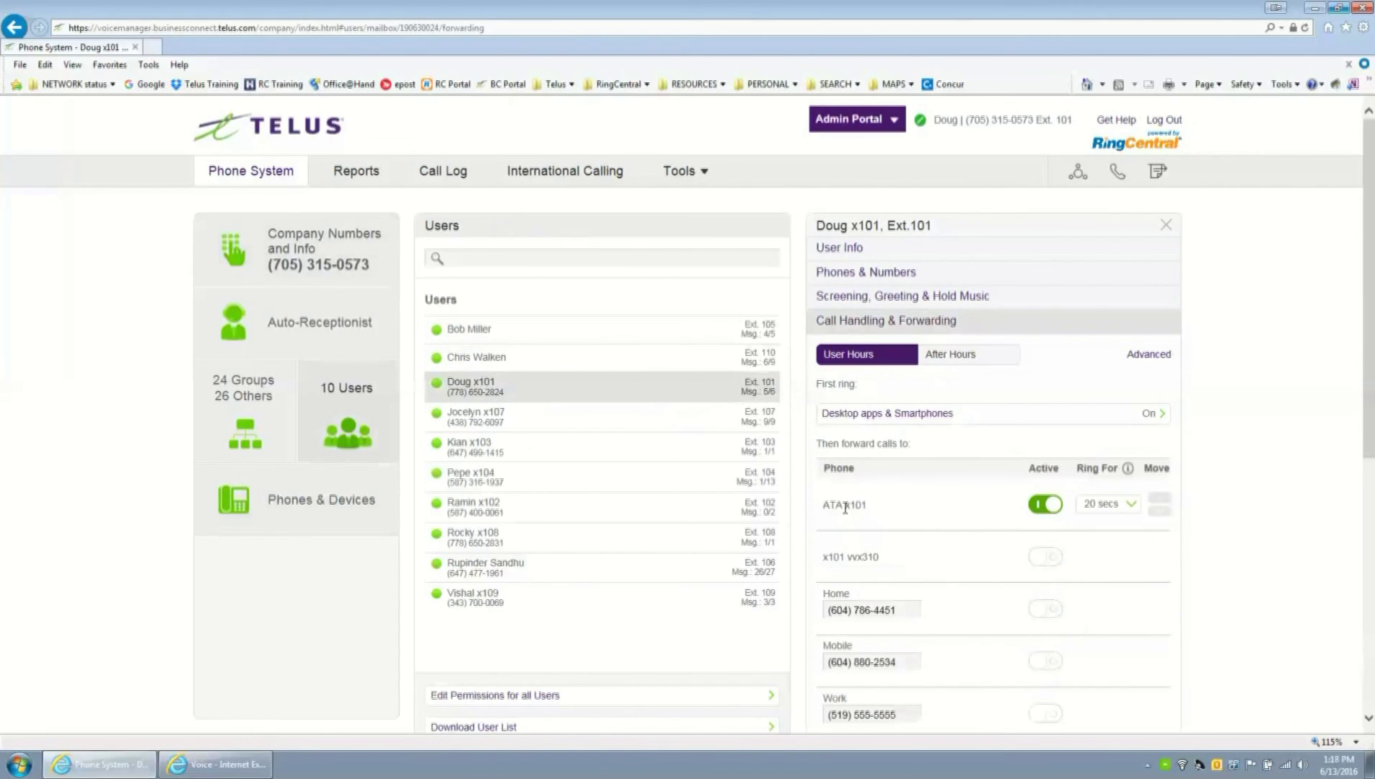
scroll(1017, 642, "down", 5)
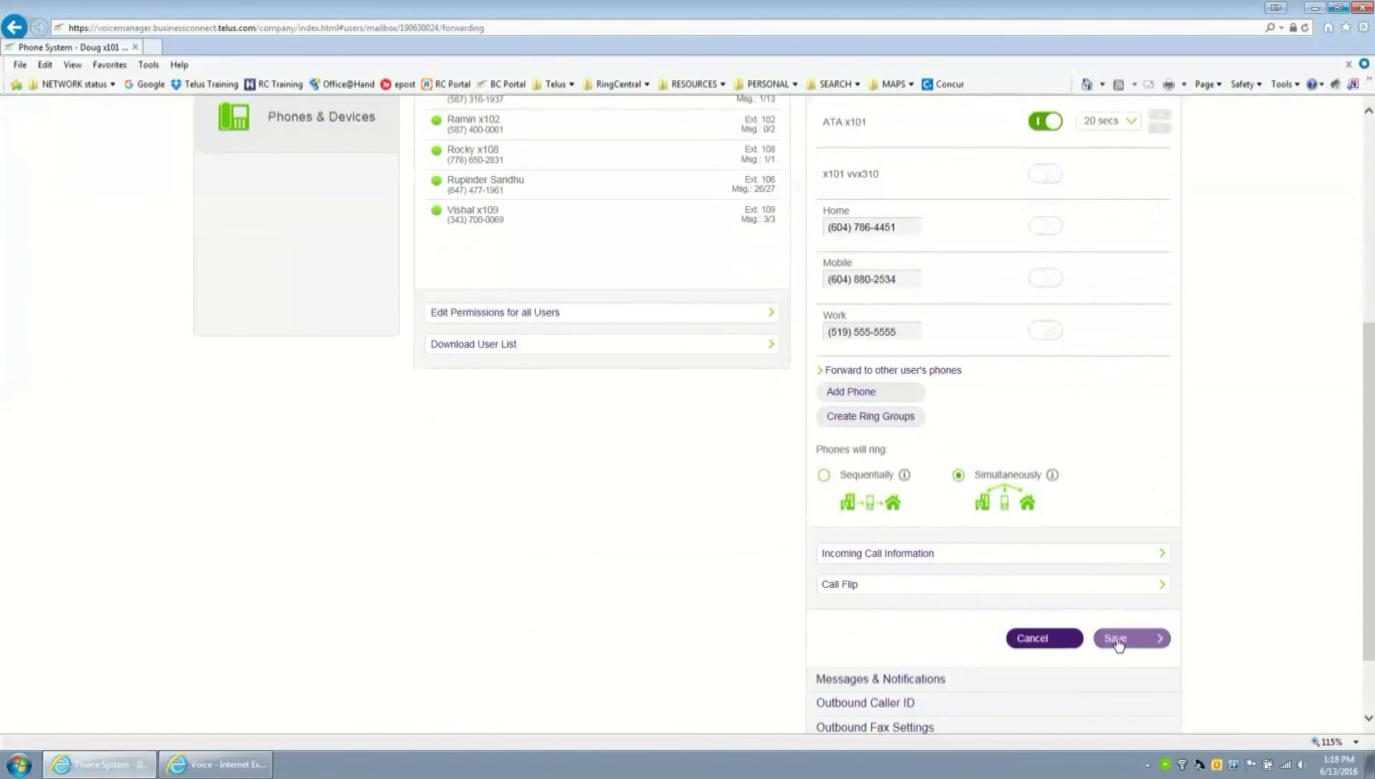
left_click(1116, 639)
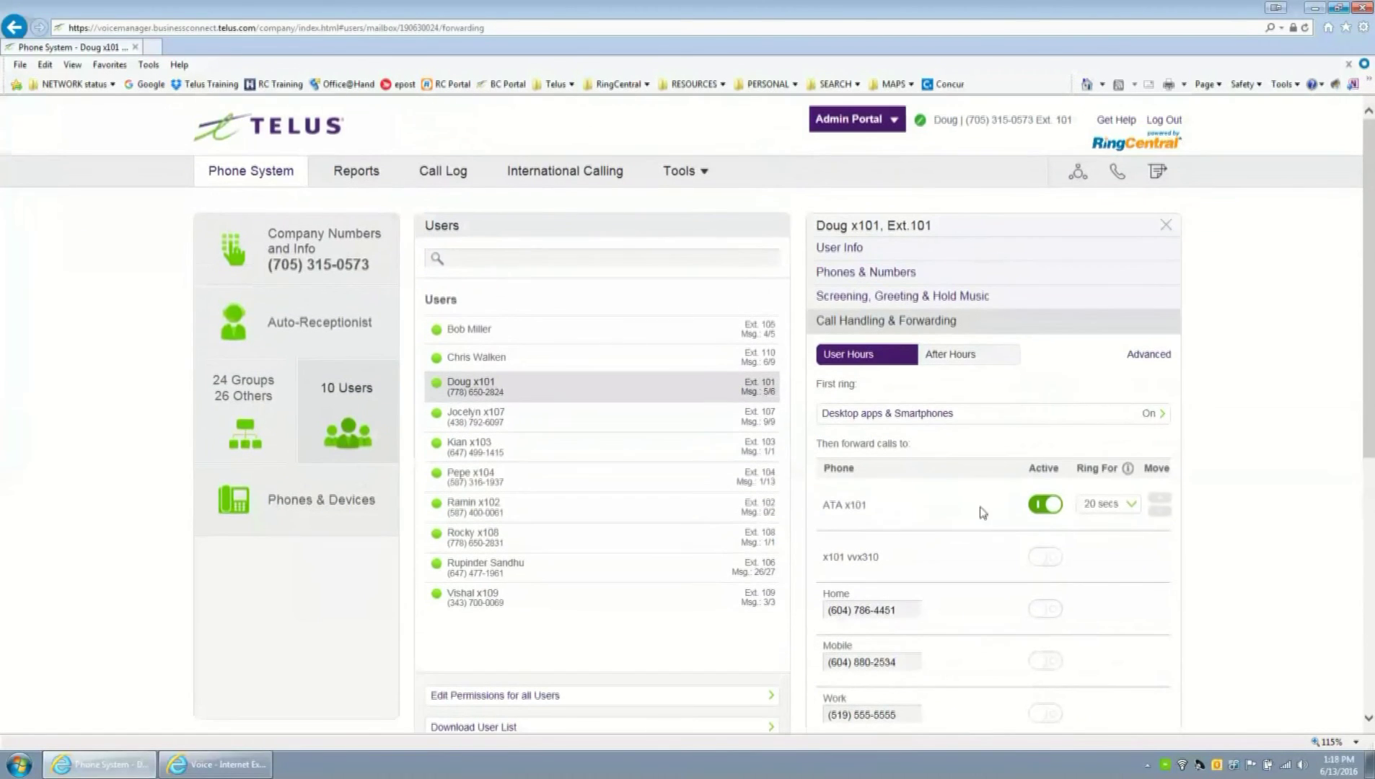